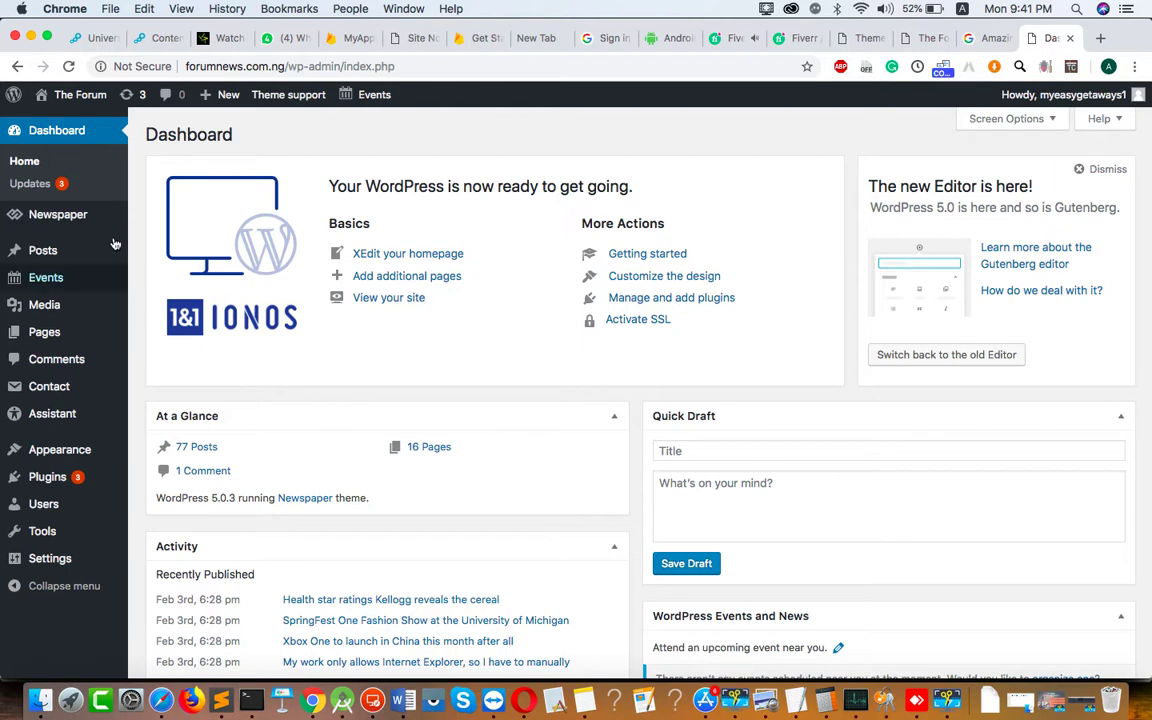
Open the Newspaper Theme panel and scroll to Header Style, showing Style 1 with Main menu search
mouse_move(90, 219)
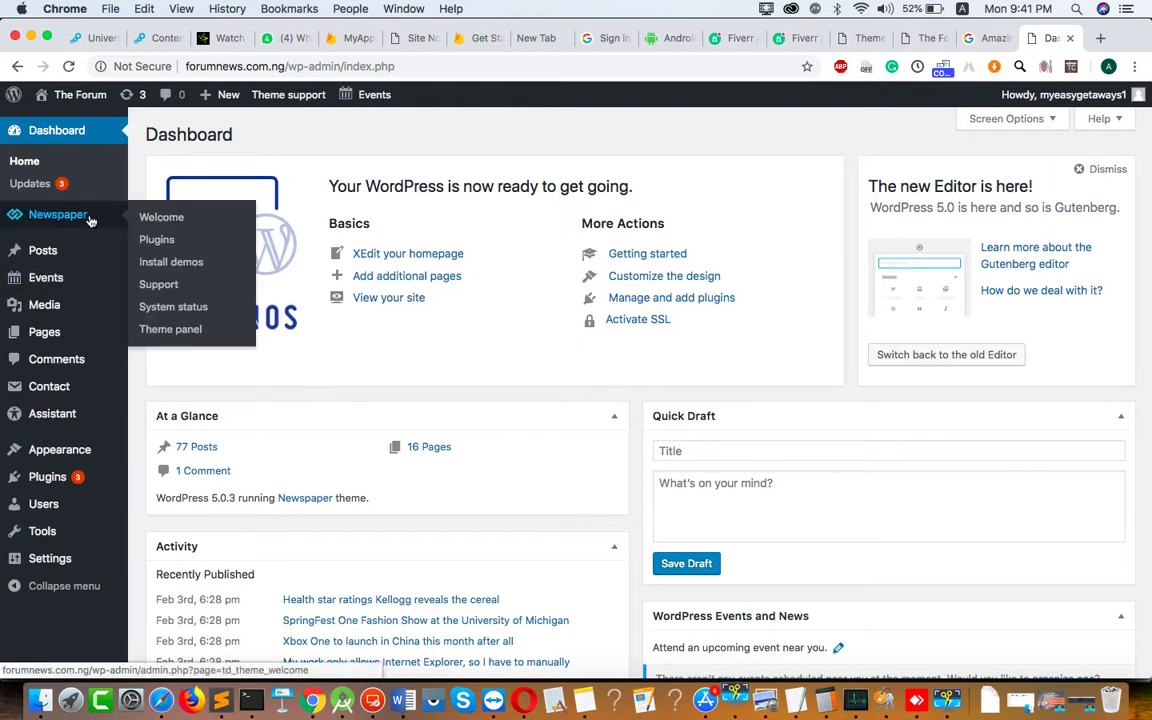
click(160, 330)
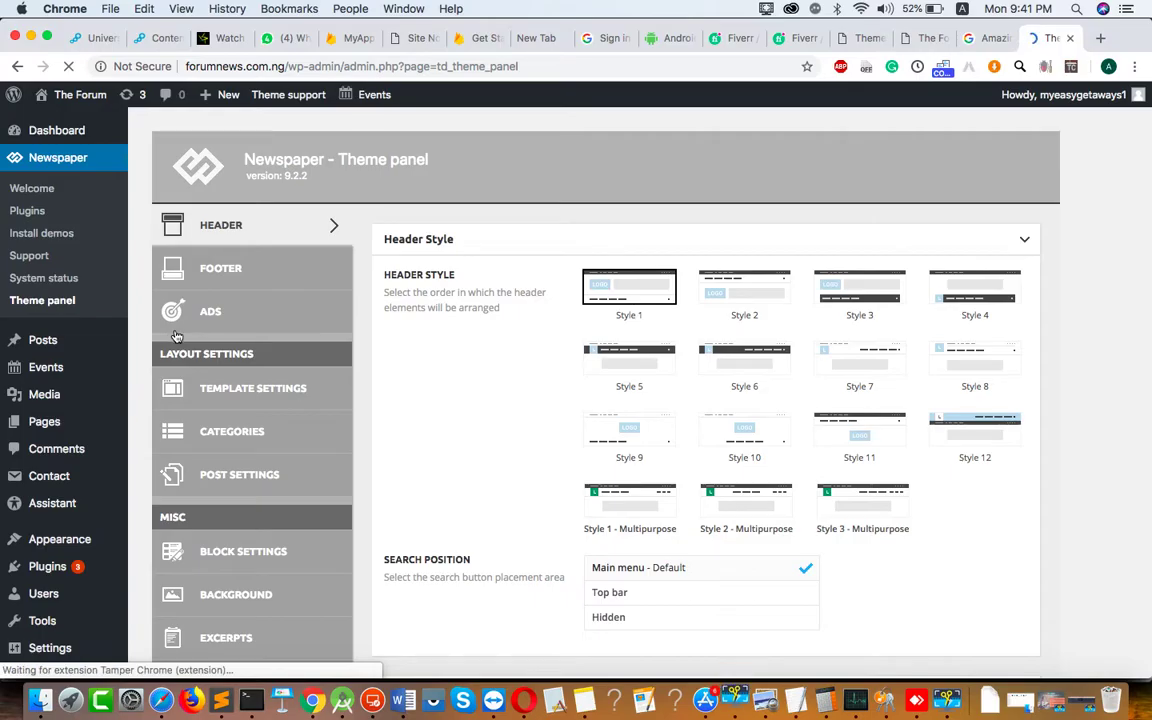
scroll(274, 401, down, 2)
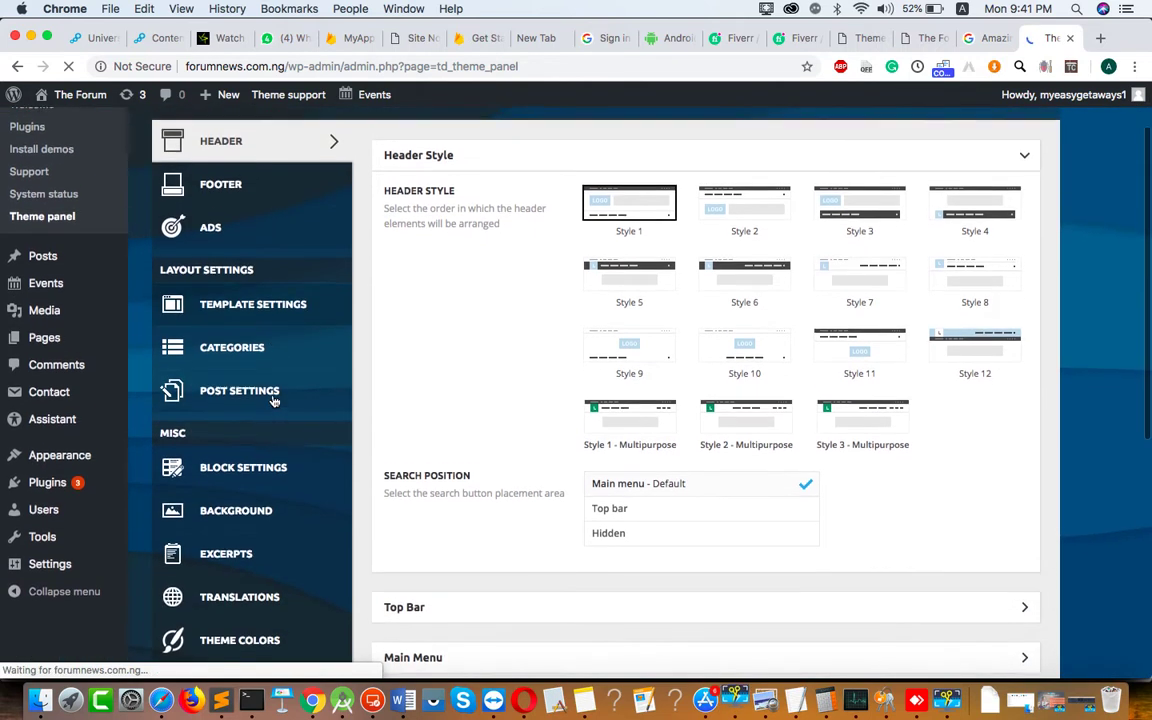
scroll(274, 401, down, 3)
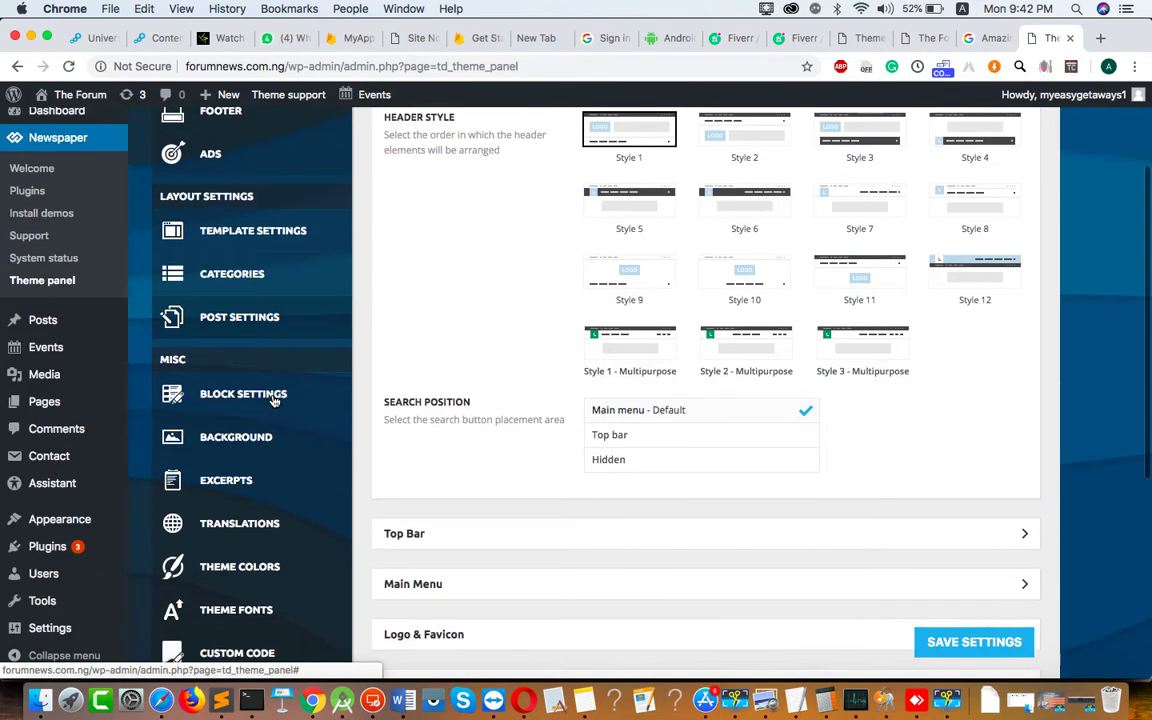
Show Theme Colors with General and Top menu sections expanded, showing red accent and black header background
click(244, 521)
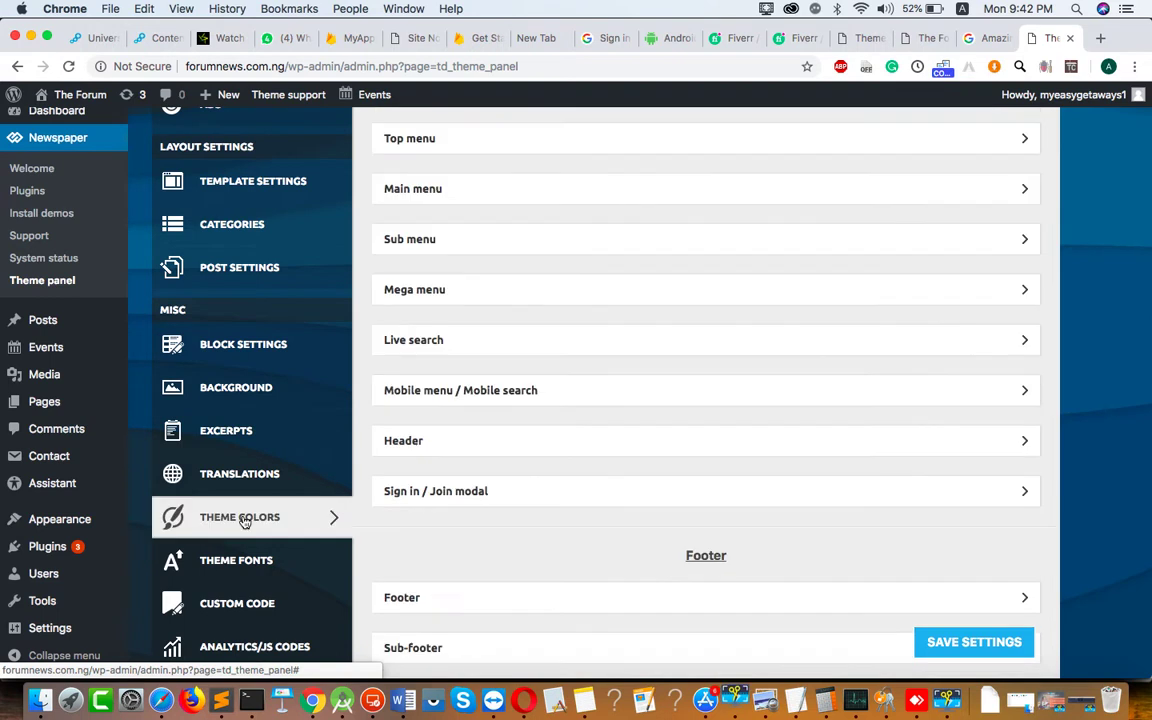
scroll(440, 440, up, 4)
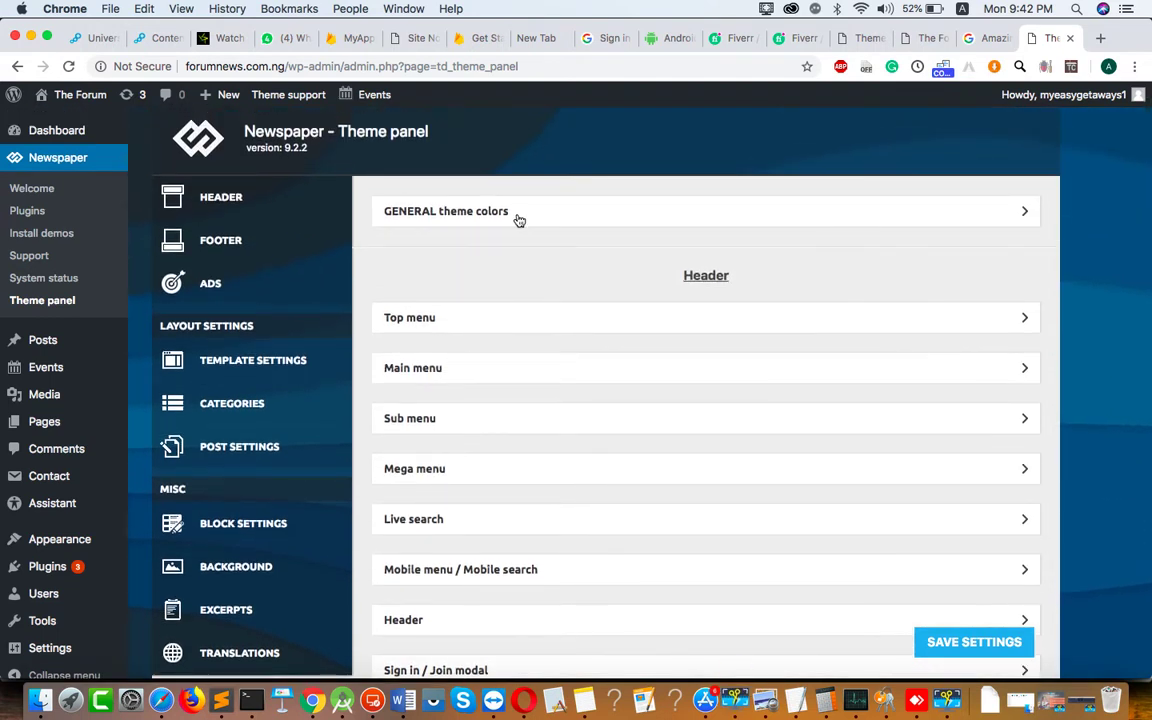
click(489, 215)
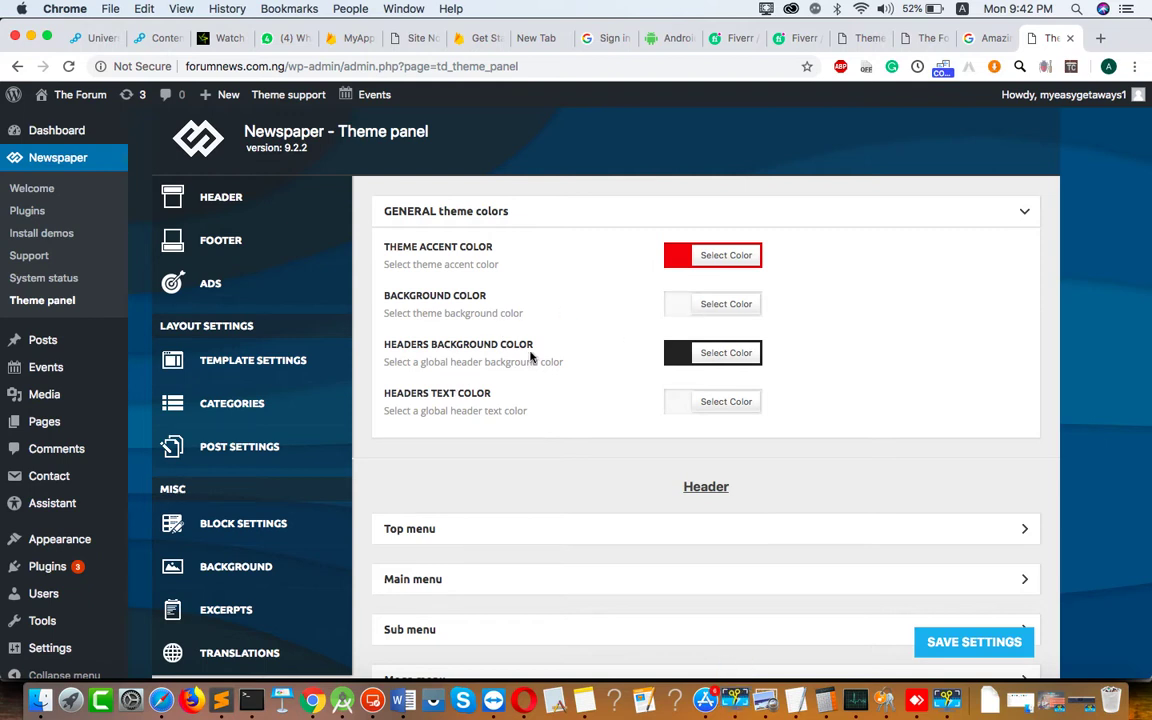
scroll(654, 401, down, 3)
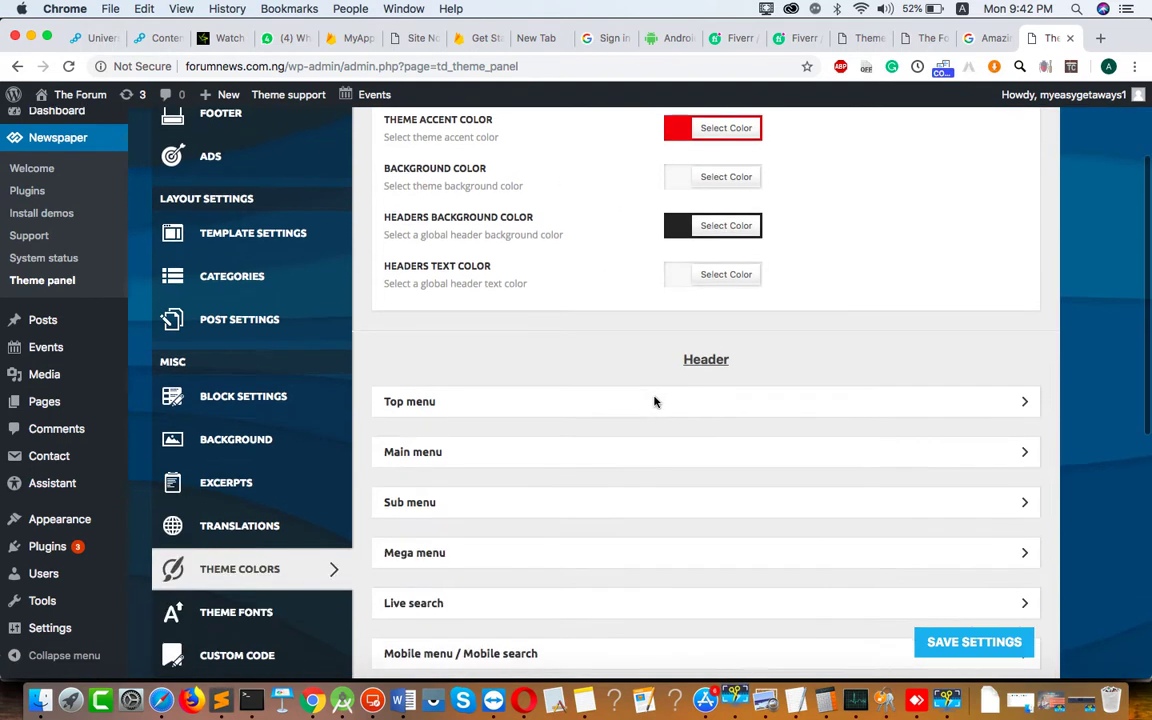
click(613, 399)
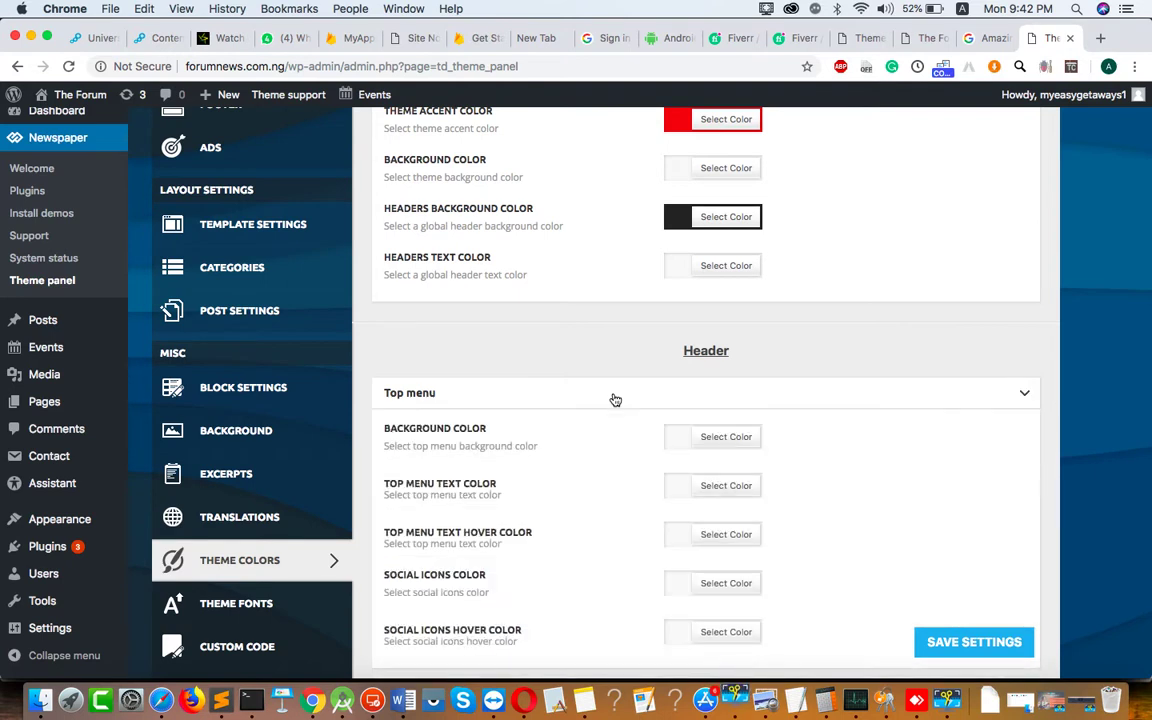
scroll(669, 465, down, 4)
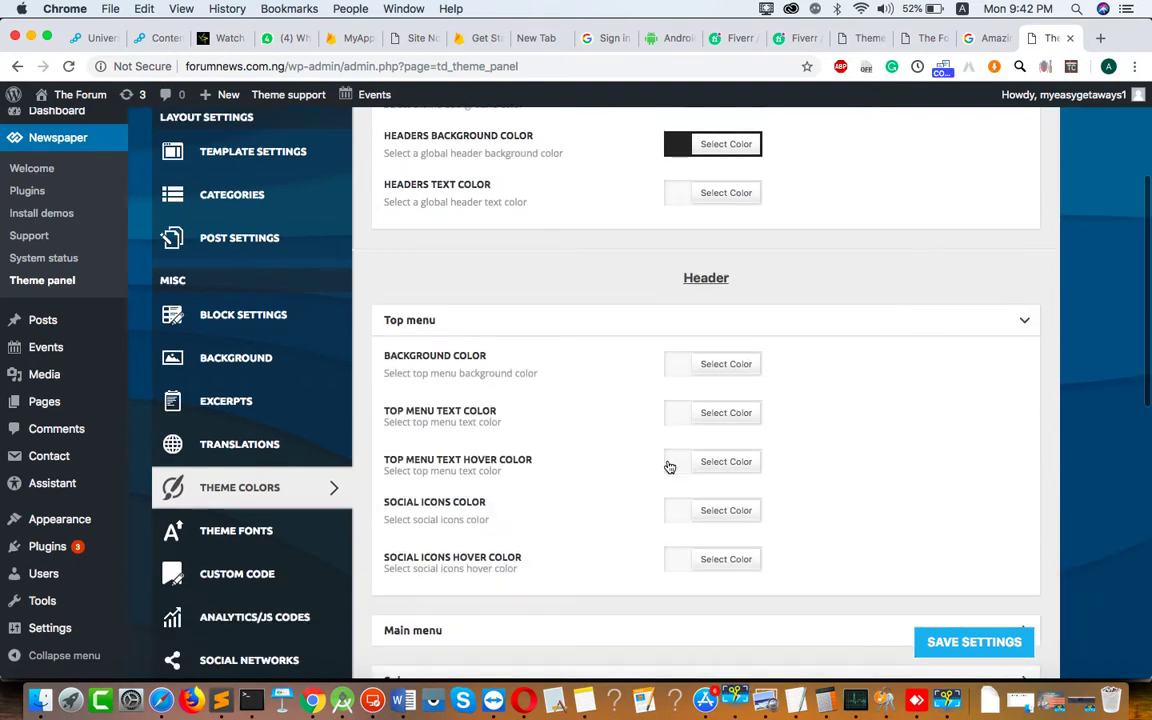
scroll(610, 518, down, 2)
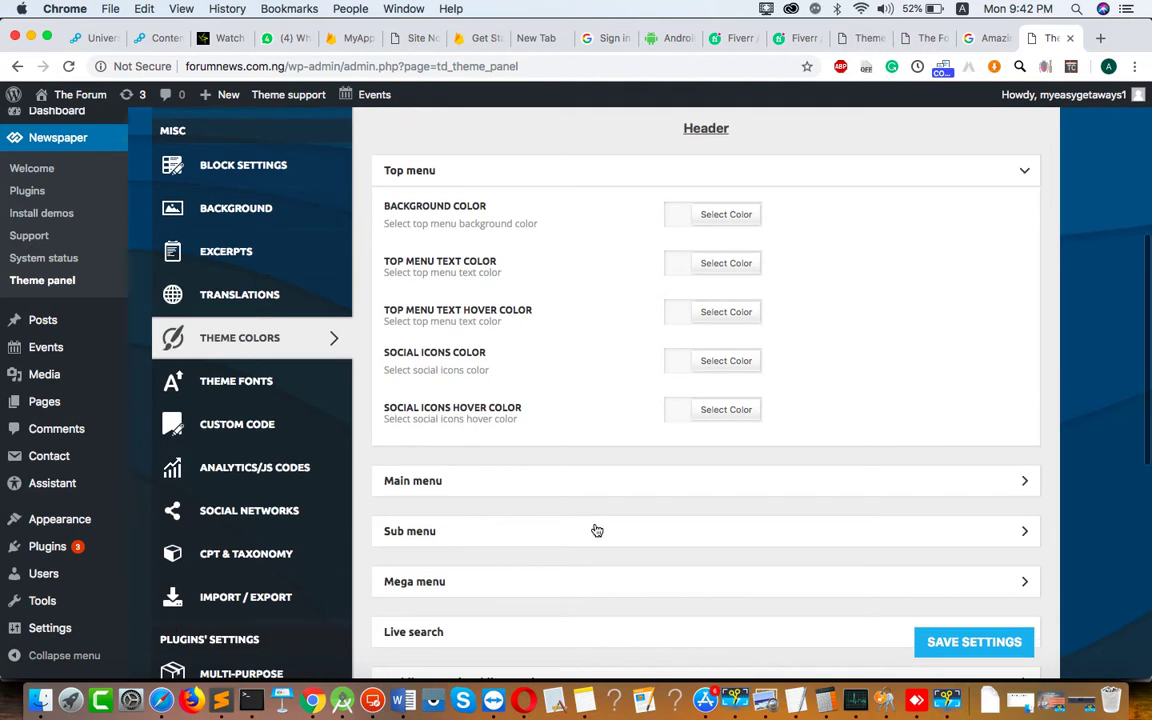
scroll(595, 528, up, 3)
scroll(595, 528, up, 6)
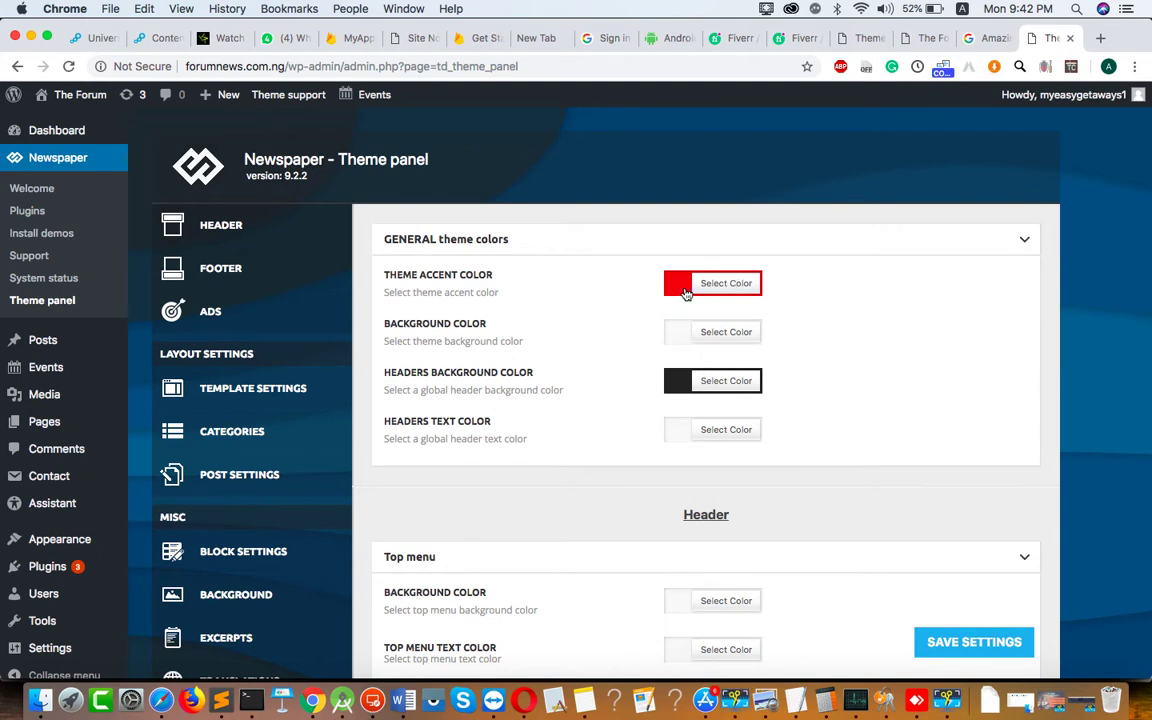
Open the live site from the admin bar's Visit Site link in a new tab
mouse_move(85, 95)
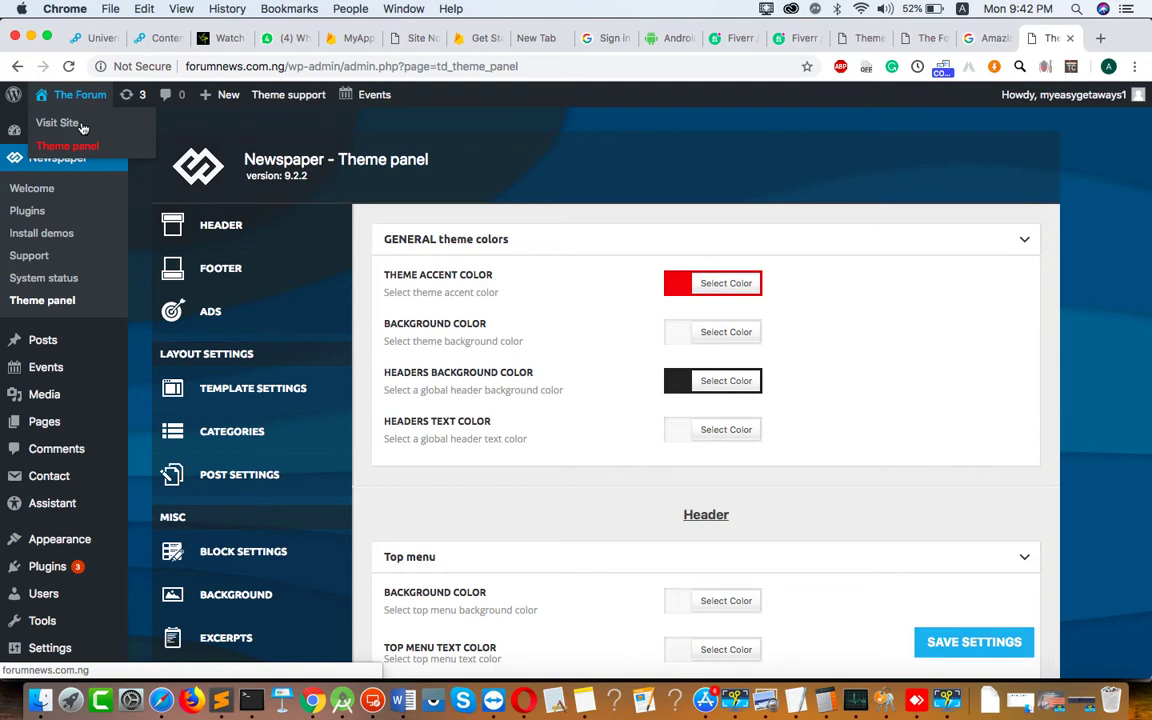
right_click(75, 126)
click(112, 124)
click(1058, 38)
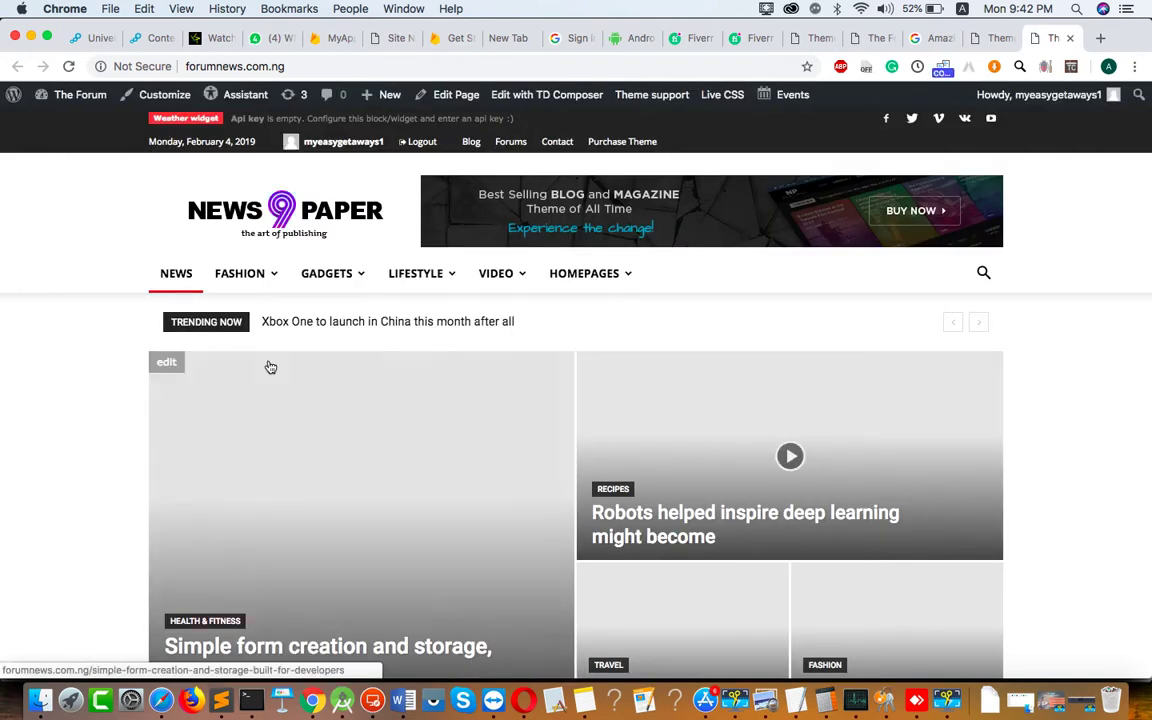
Scroll the homepage and open the 'After Effects Guru: Tracking and Stabilizing Footage' article
scroll(268, 367, down, 10)
scroll(283, 365, down, 1)
scroll(365, 378, down, 3)
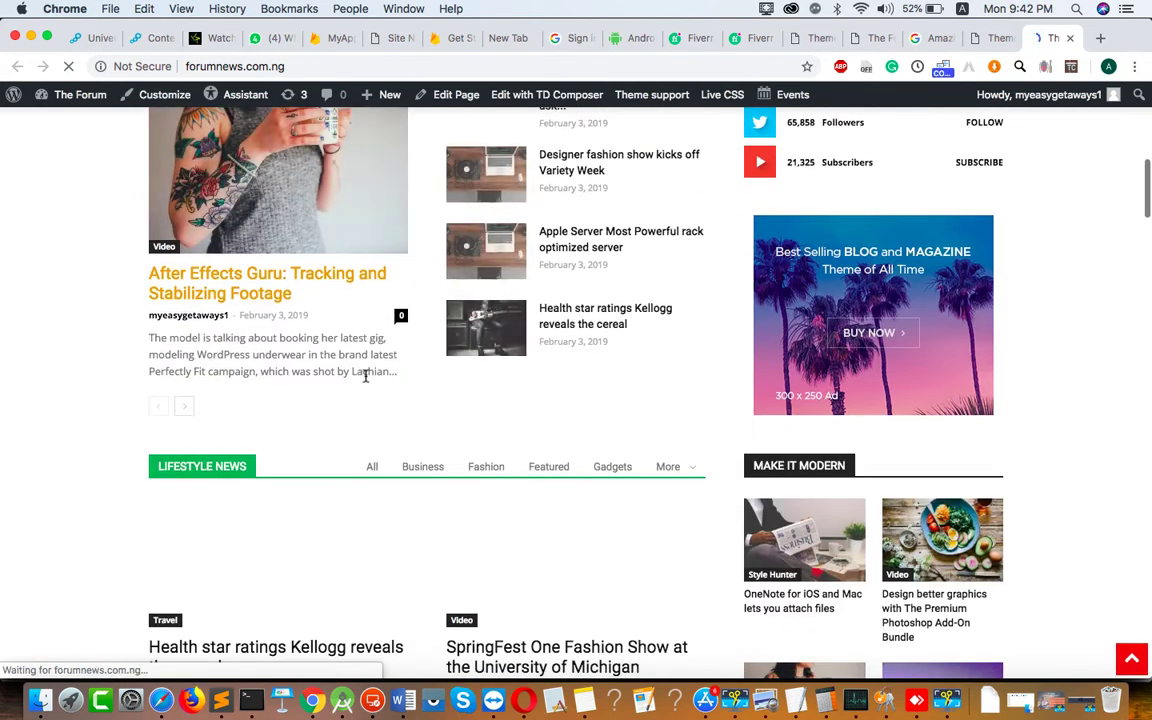
scroll(365, 376, down, 5)
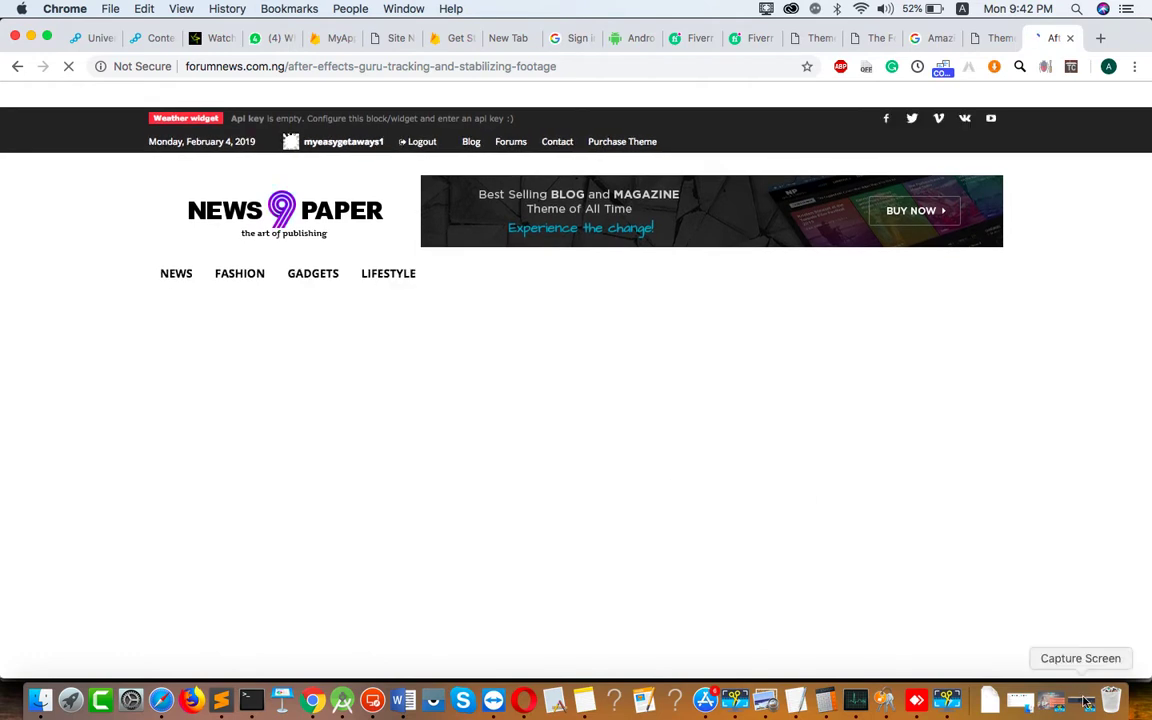
click(1037, 657)
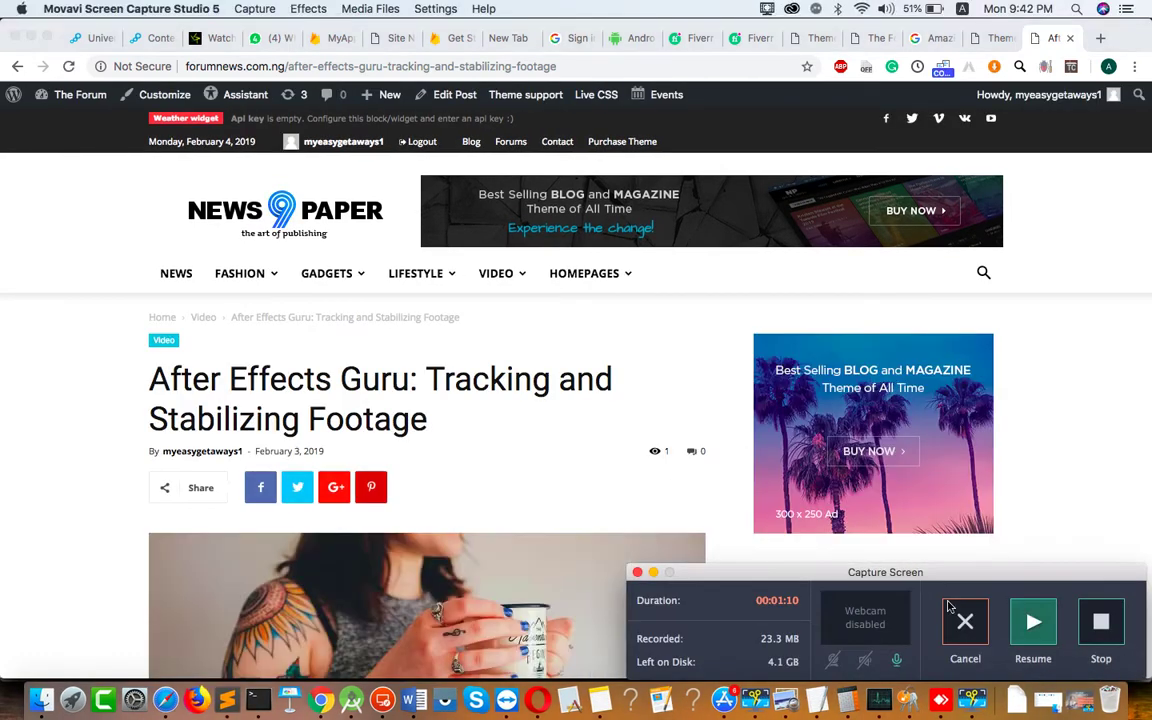
Switch between the article and the Newspaper Theme panel tabs, ending on the panel
click(653, 573)
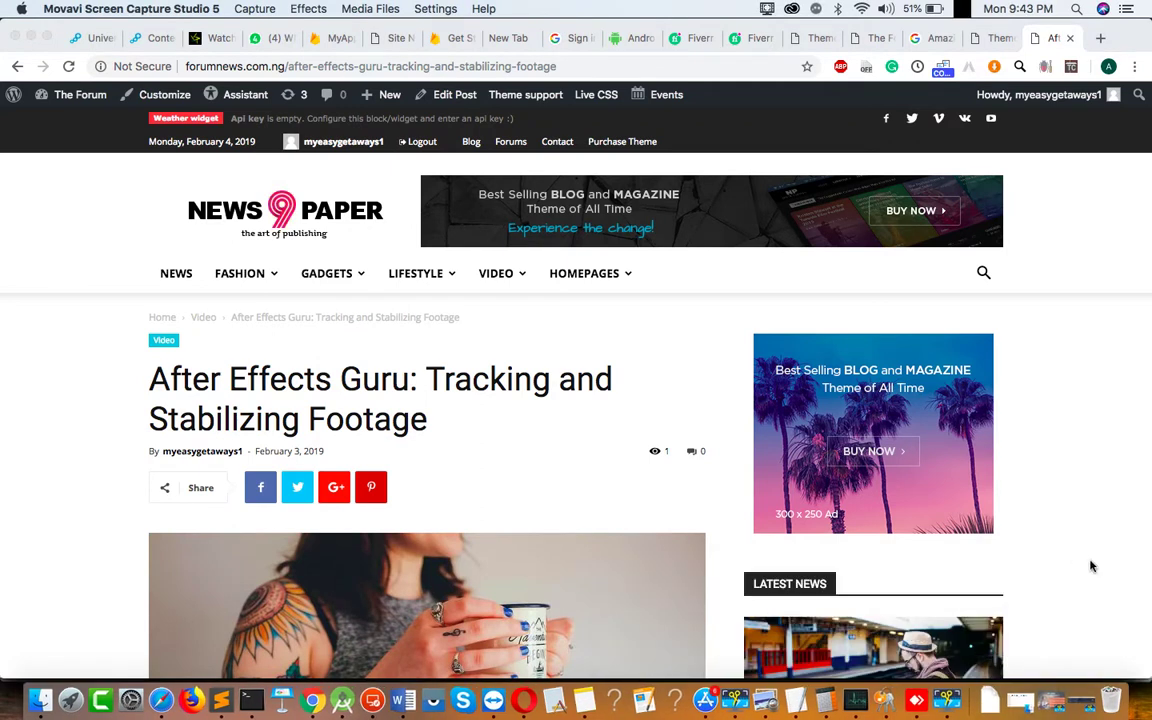
click(1110, 586)
scroll(1110, 586, down, 5)
scroll(1110, 586, up, 5)
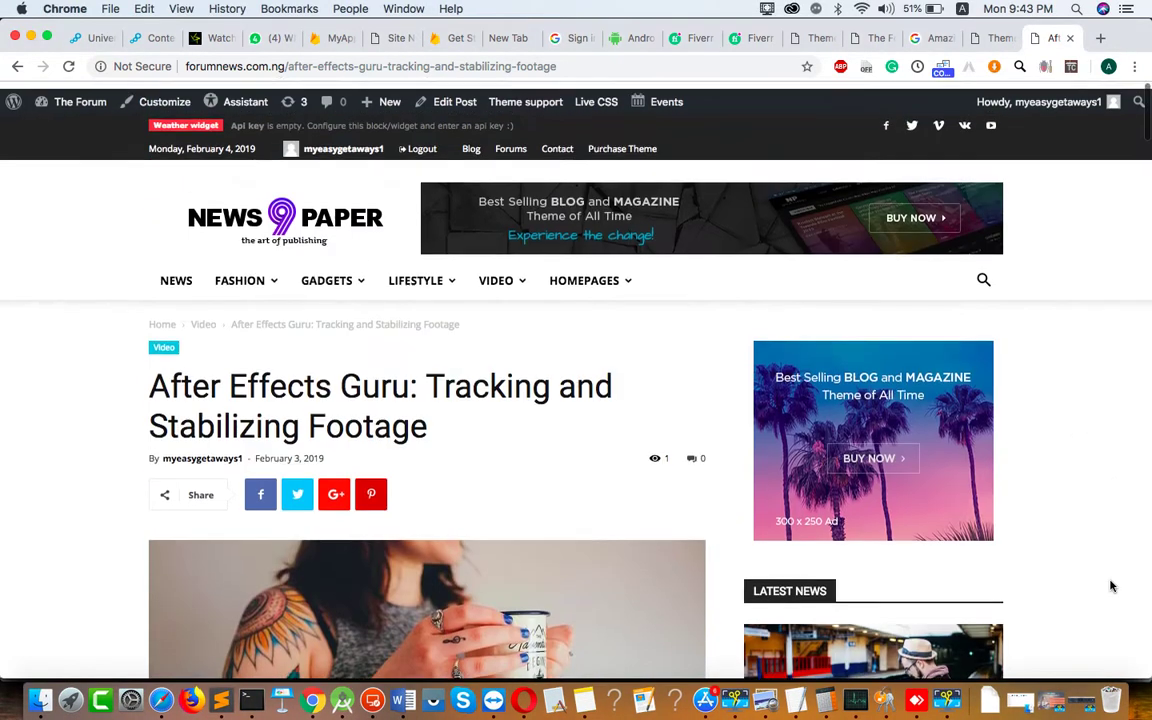
mouse_move(322, 283)
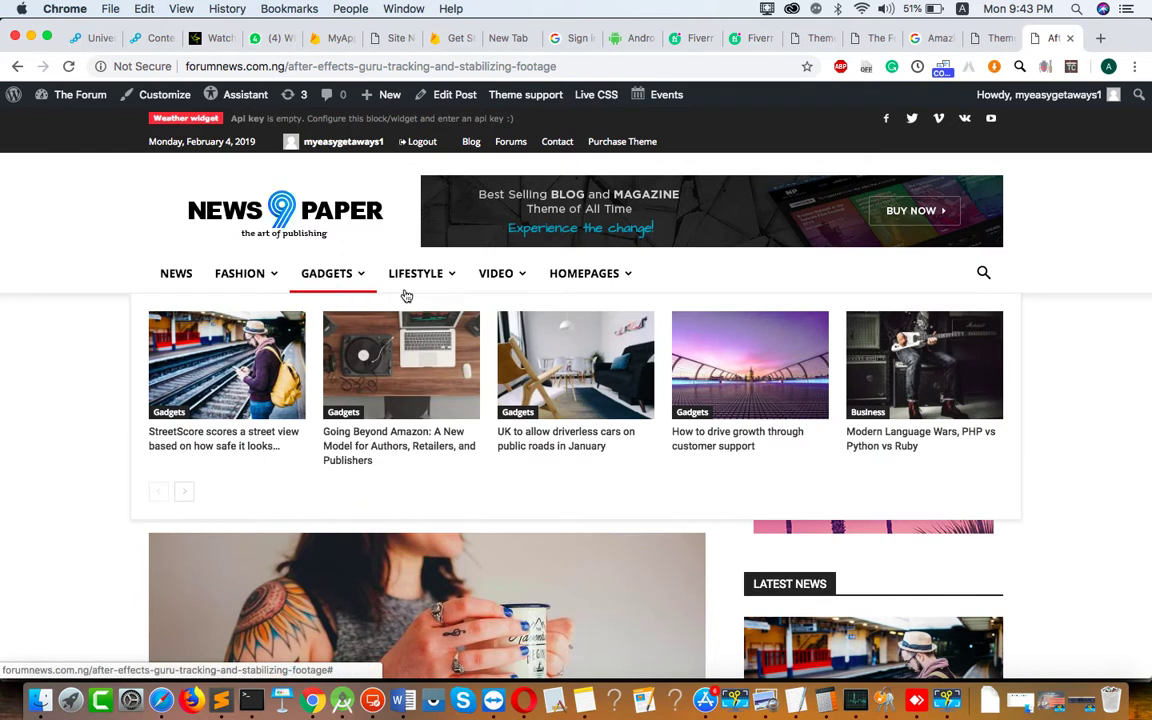
click(1000, 38)
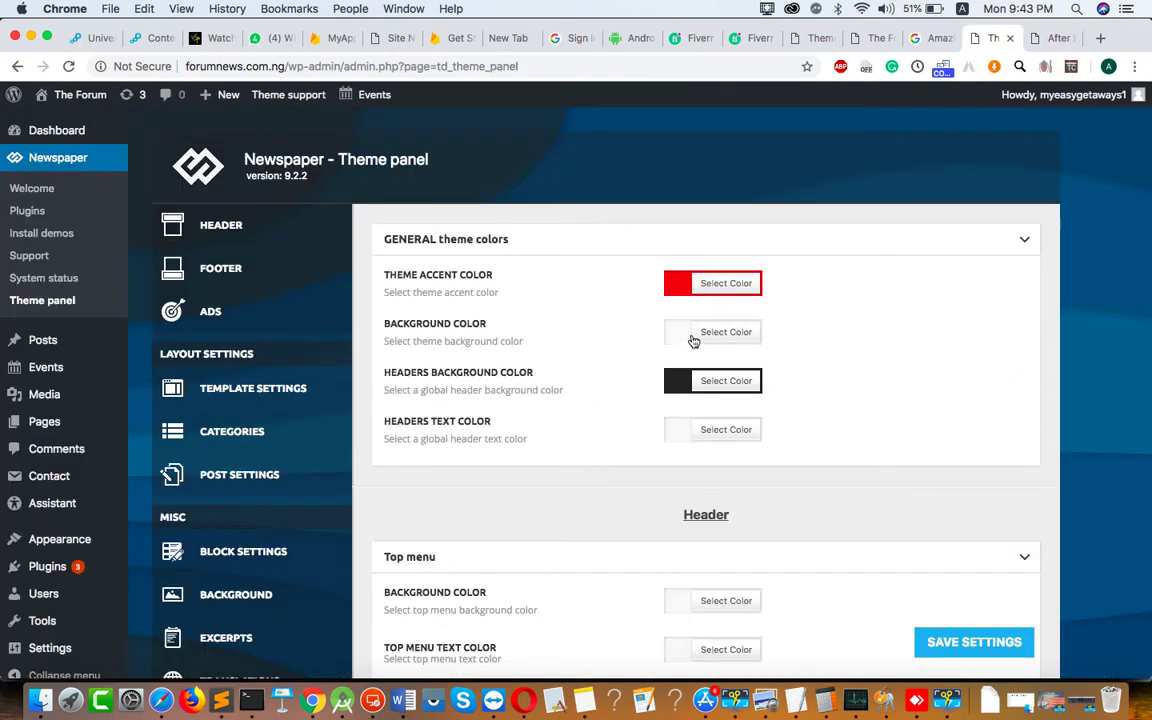
click(1050, 38)
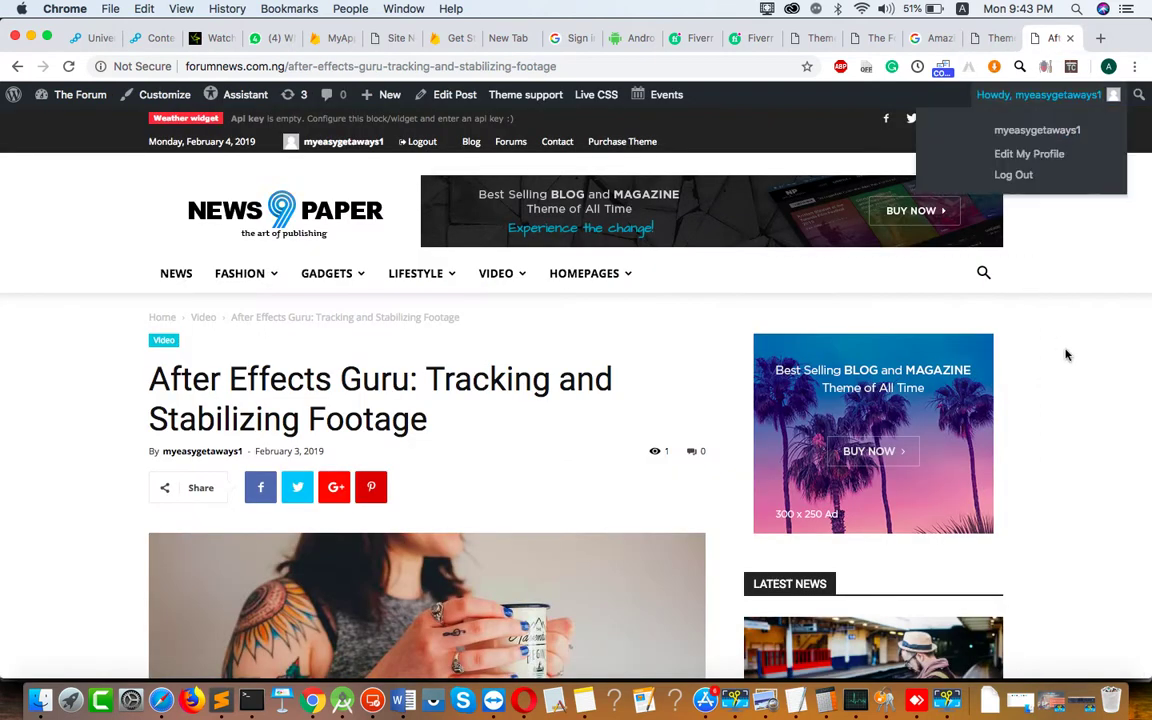
click(992, 40)
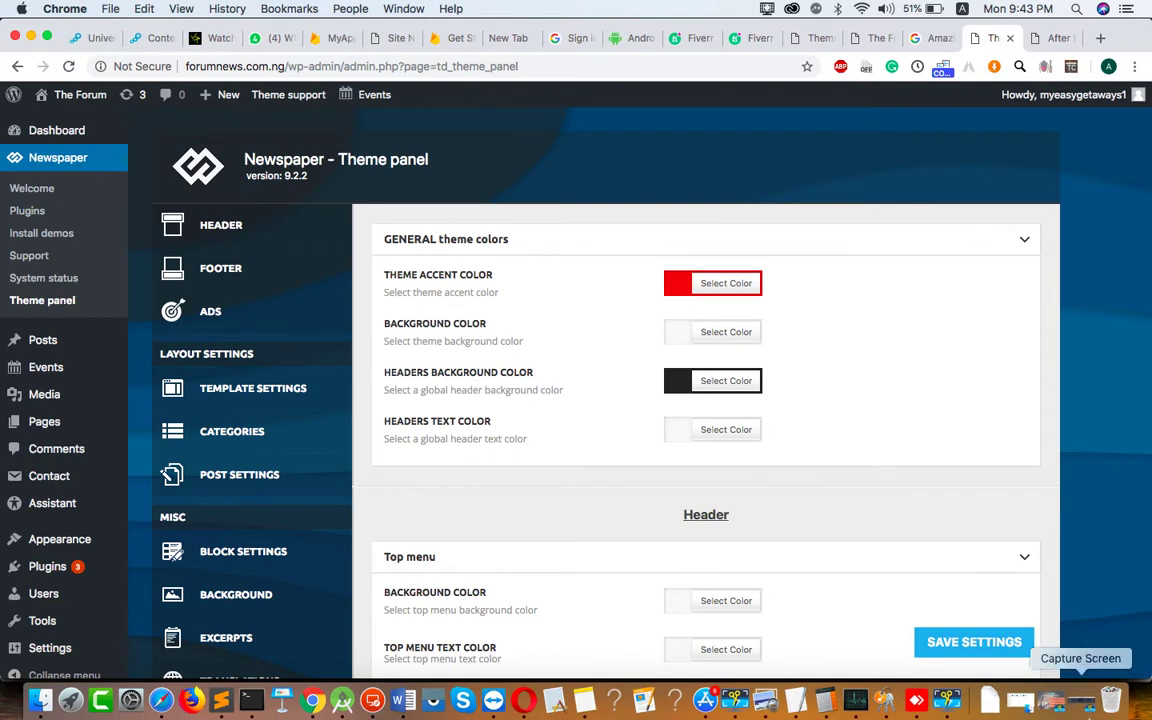
Open the Ads section listing the Header, Sidebar and Article ad slots
click(1071, 703)
scroll(828, 587, down, 1)
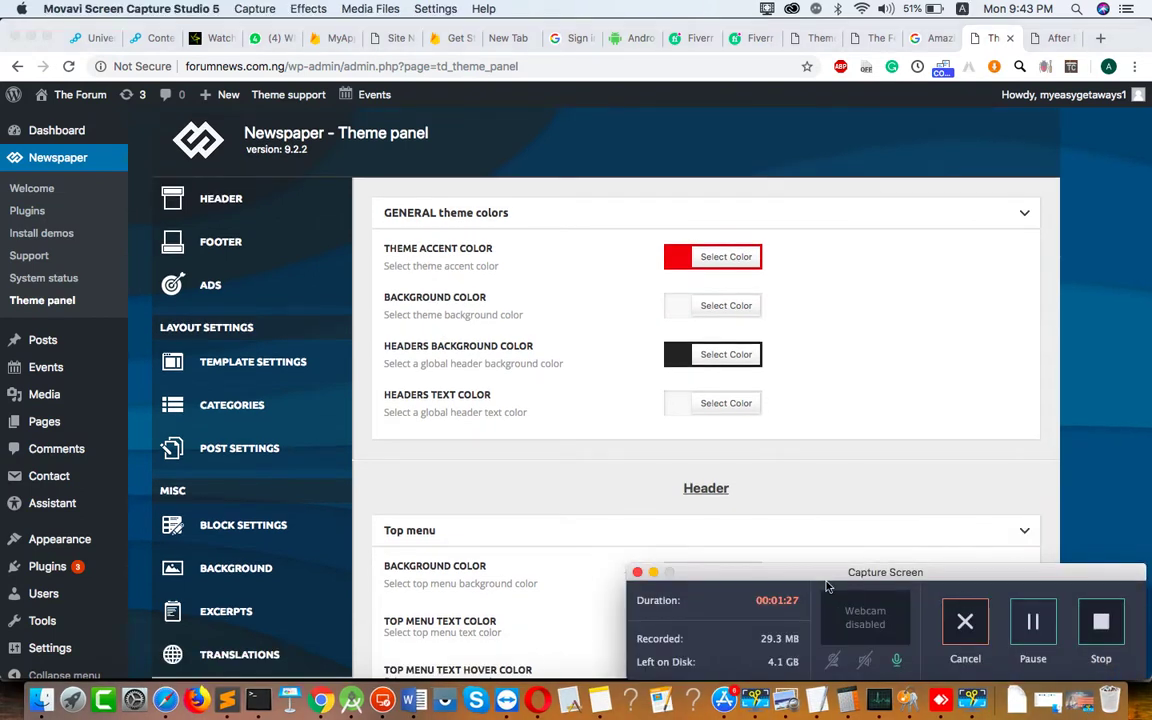
click(652, 574)
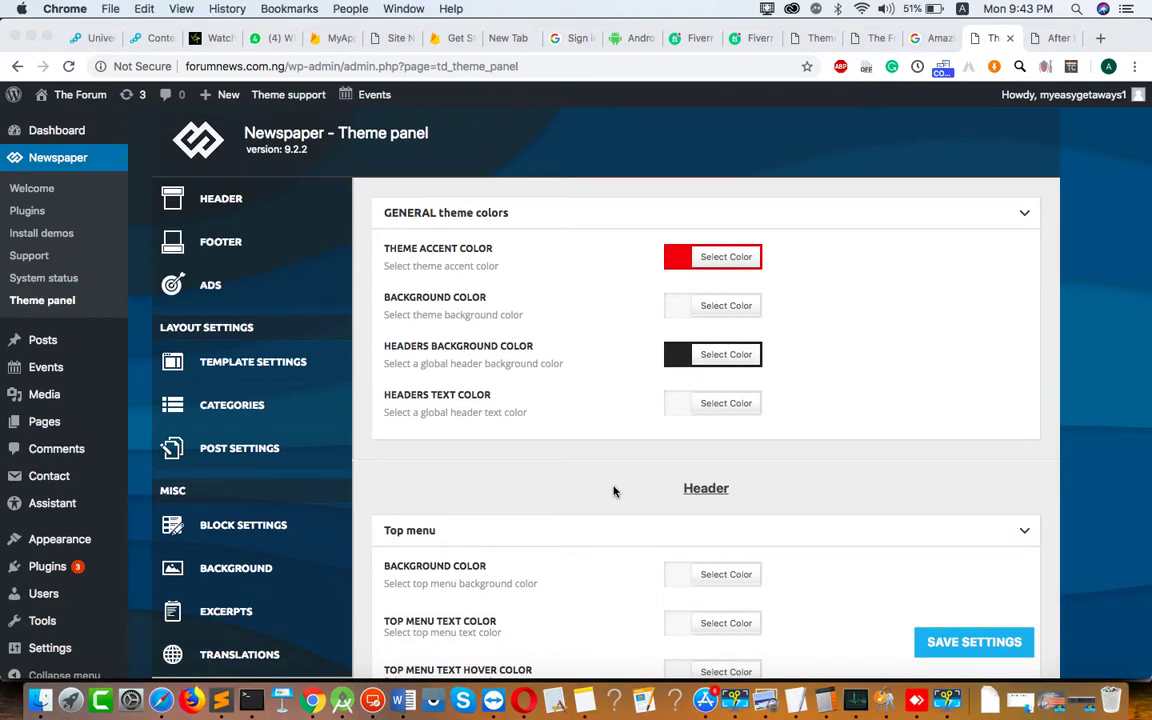
click(228, 294)
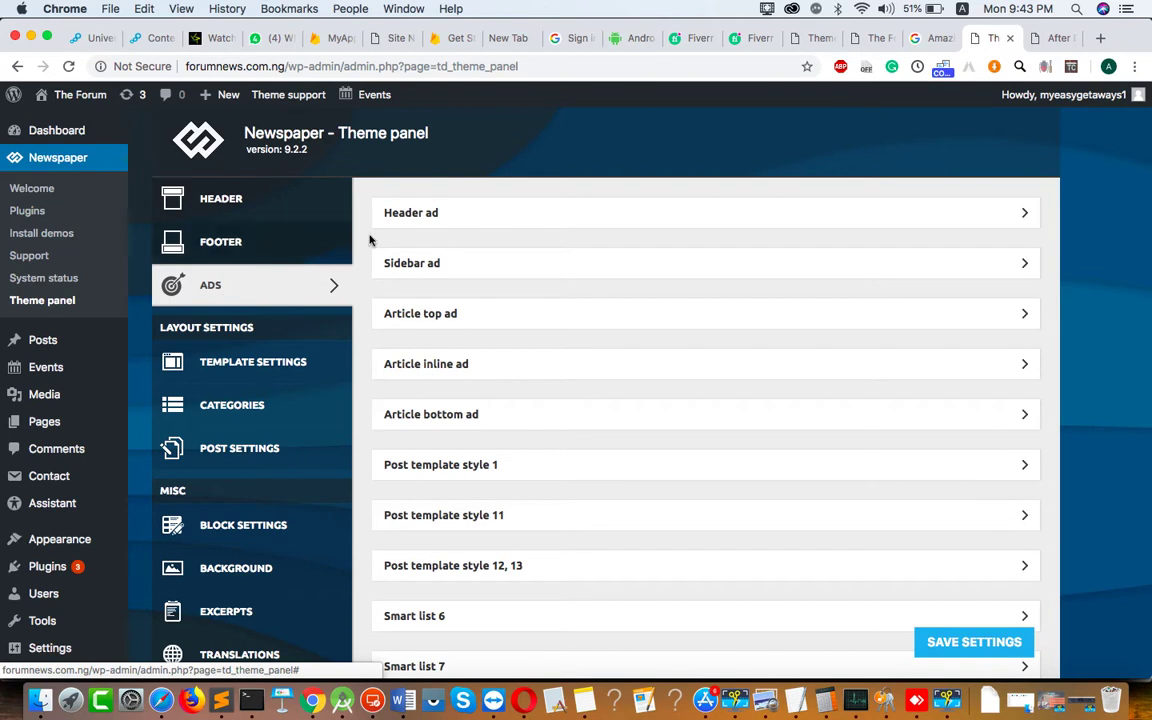
Expand the Header ad, select its entire ad code, and compare with the live article
click(458, 222)
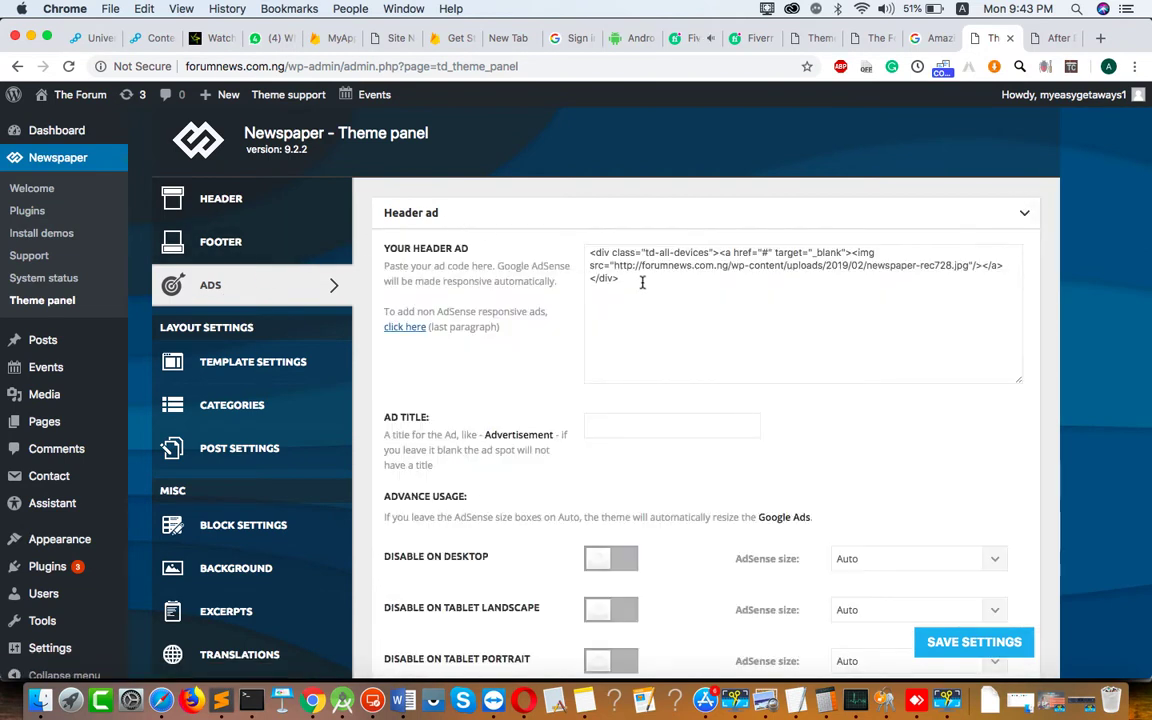
drag(637, 283, 589, 252)
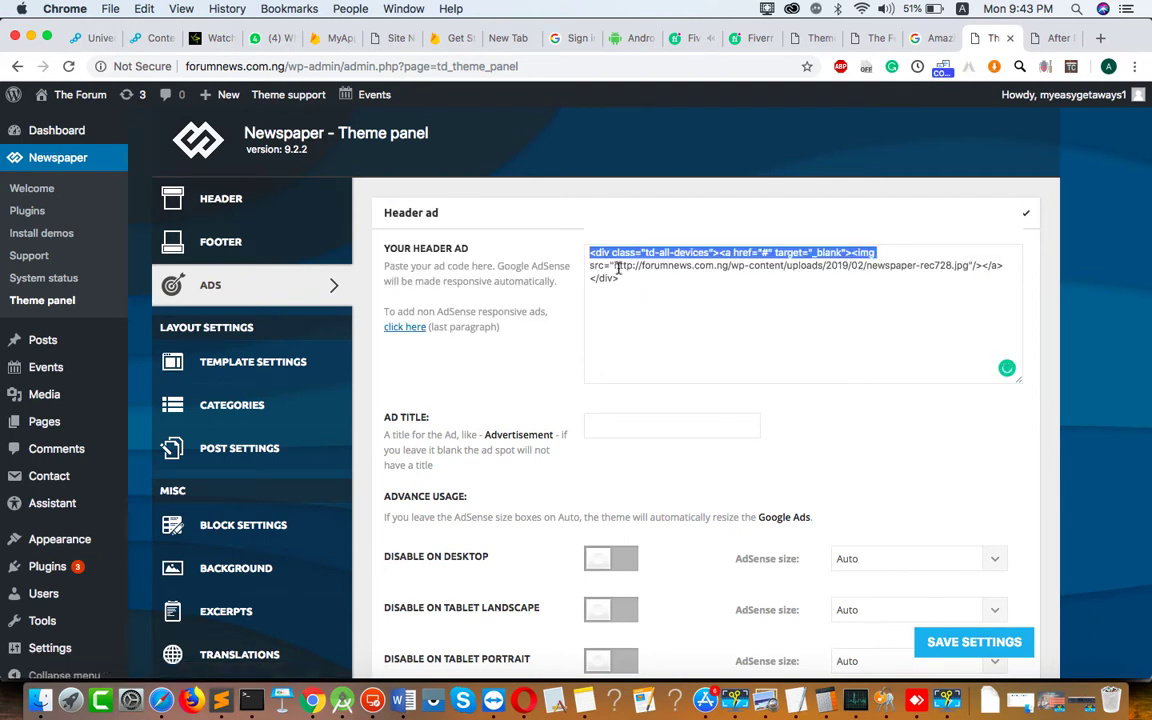
double_click(624, 276)
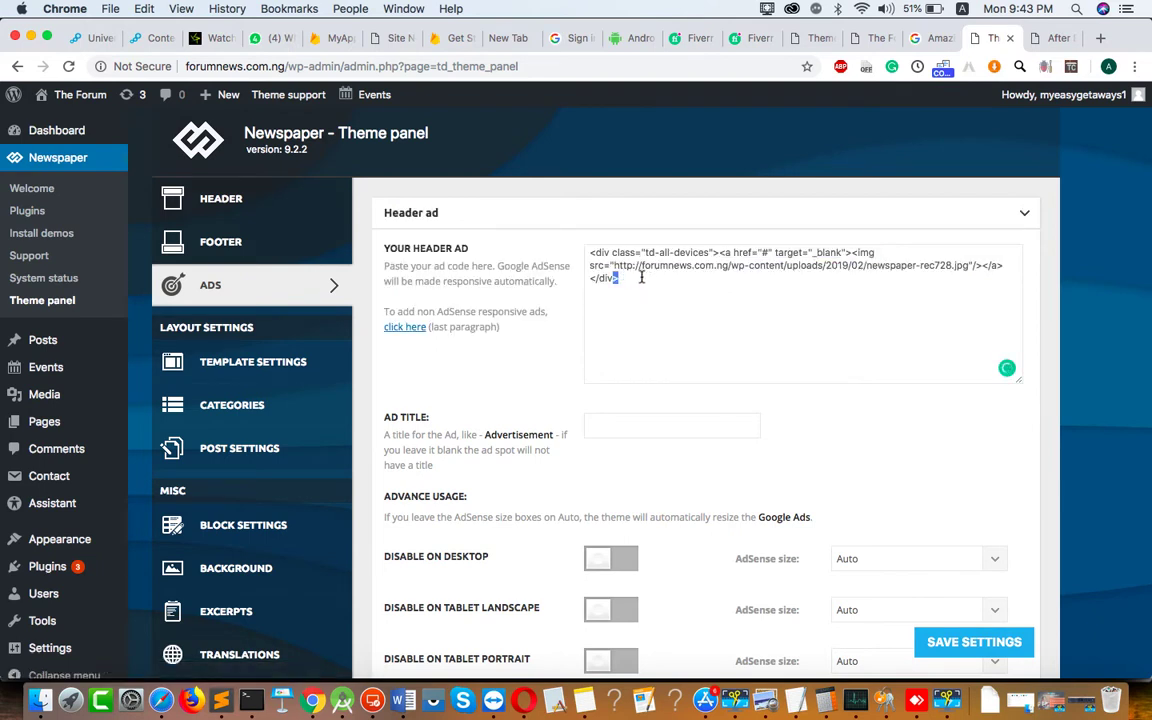
key(super+a)
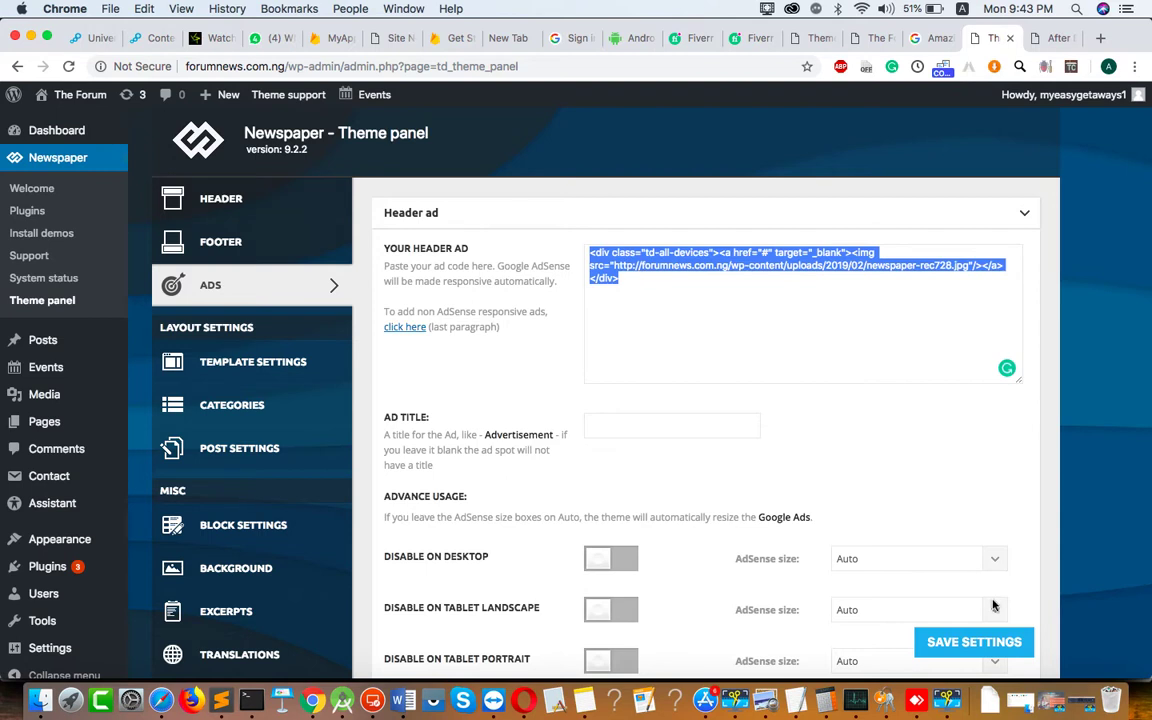
scroll(750, 490, down, 3)
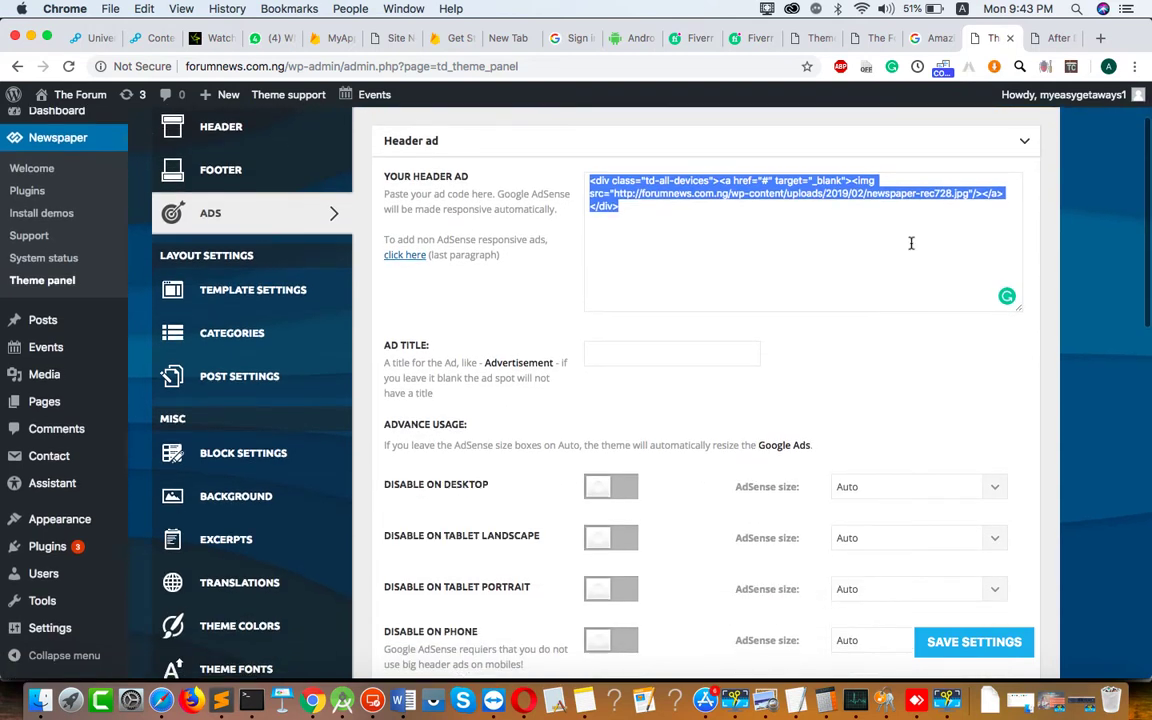
click(1070, 38)
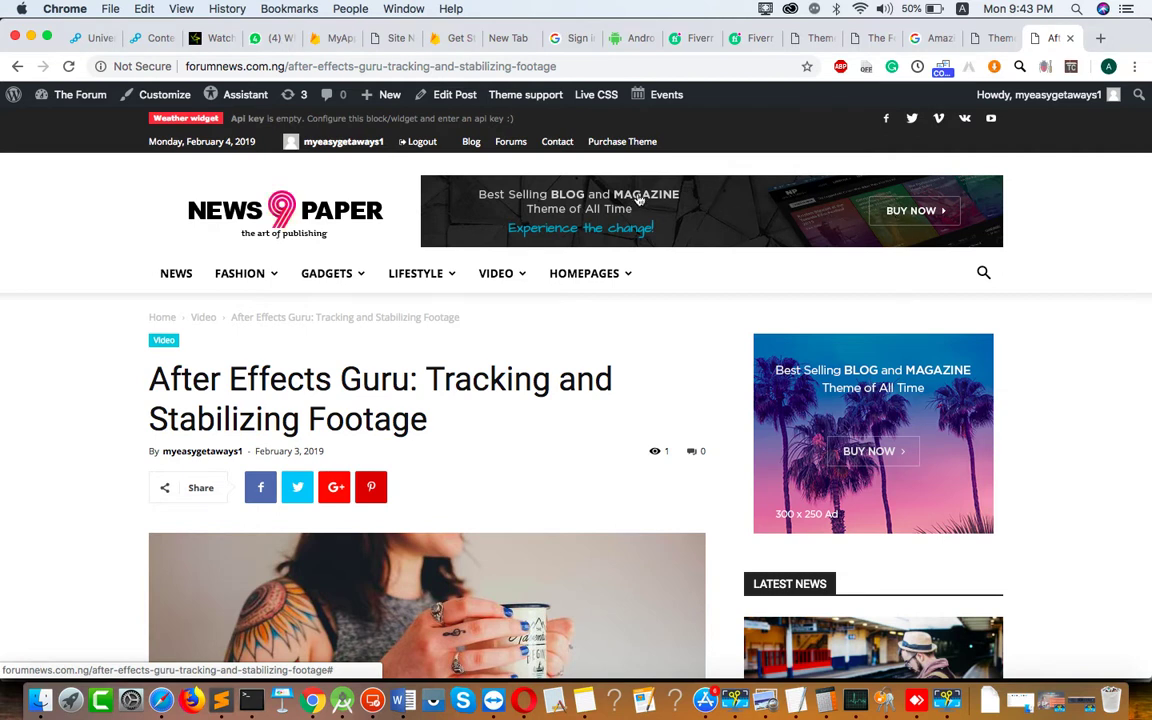
Test where the header banner ad links, then close the blank page it opened
click(638, 198)
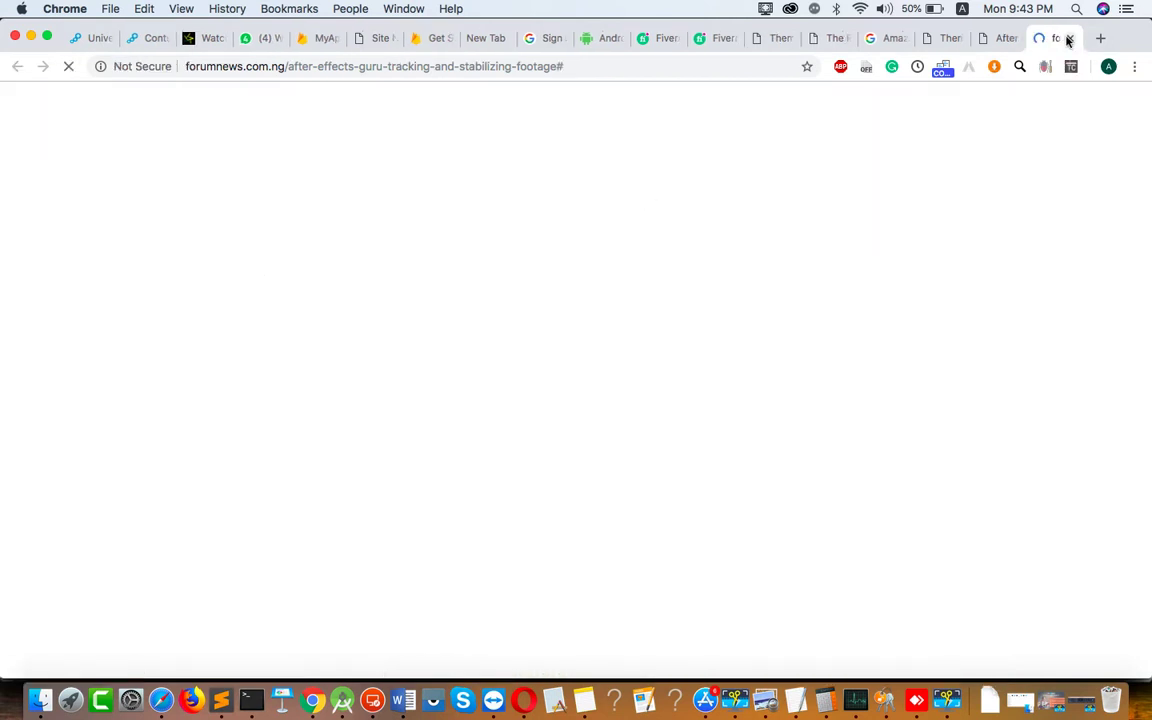
click(1068, 38)
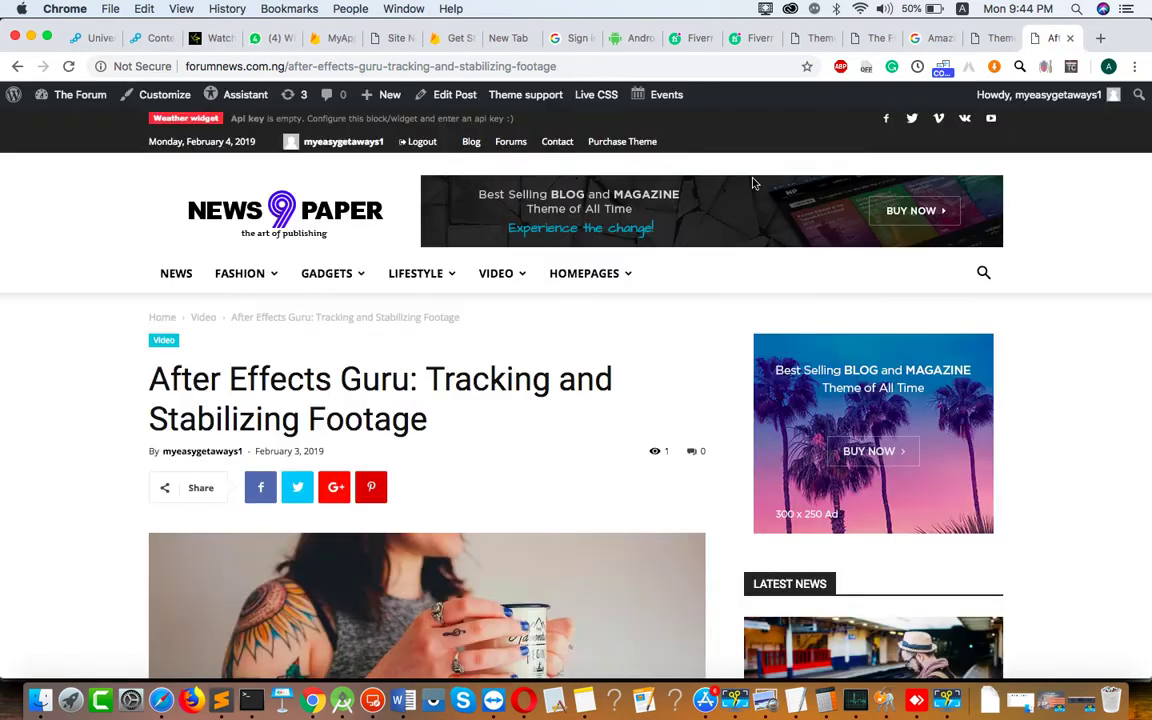
click(988, 40)
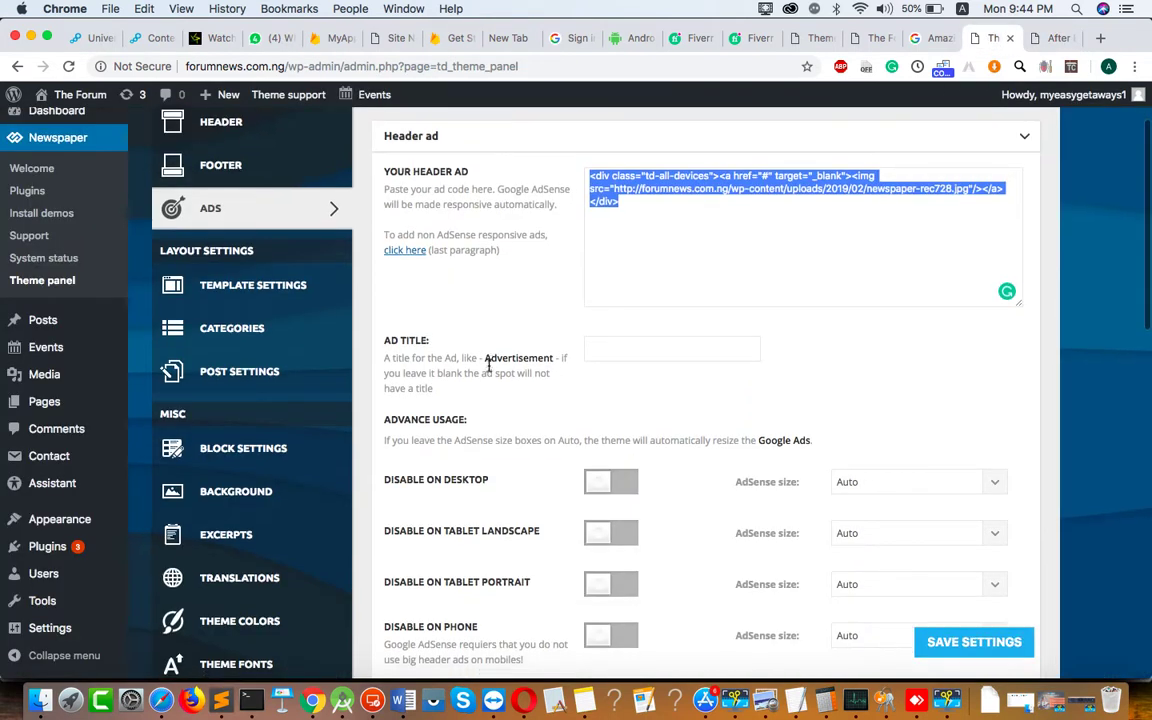
scroll(489, 370, down, 5)
Compare the Sidebar ad code with the article's sidebar banner, then expand the empty Article top ad
click(496, 501)
scroll(494, 497, down, 2)
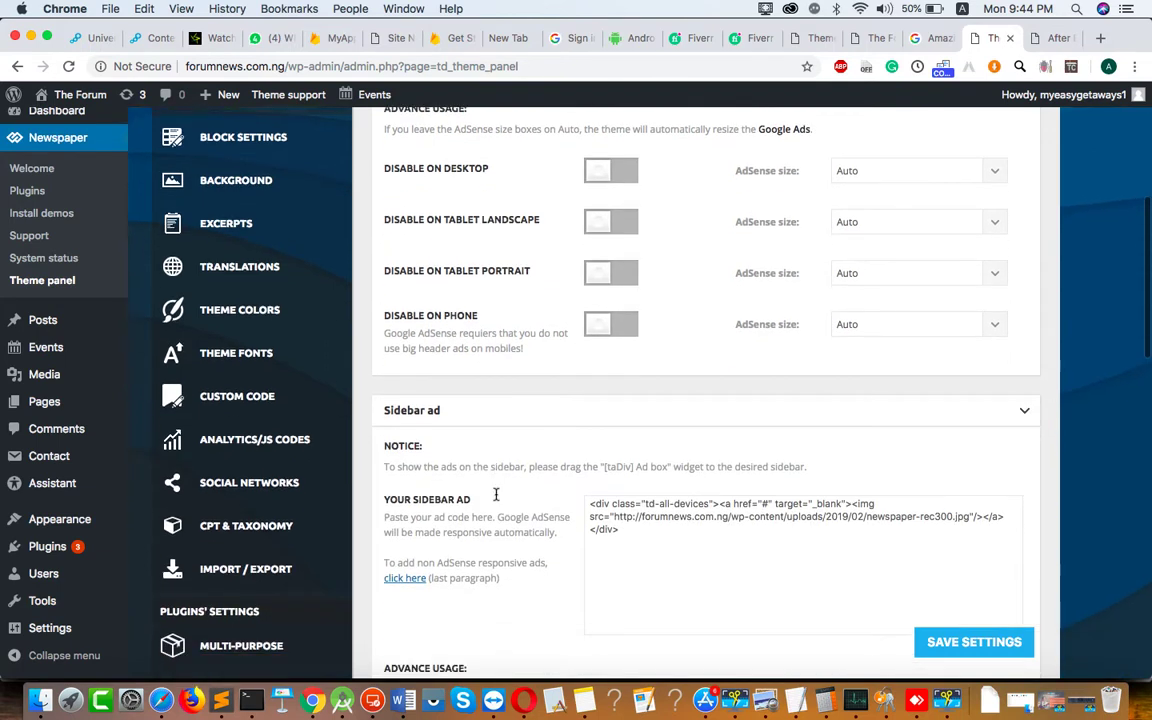
double_click(650, 506)
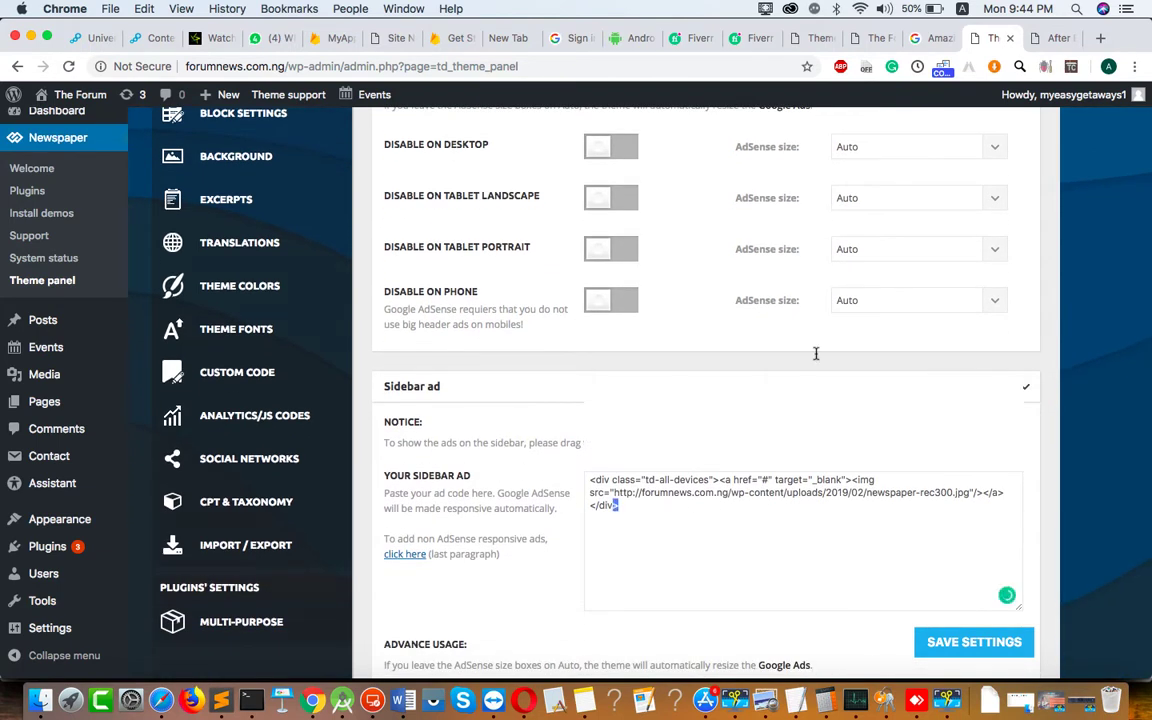
click(1052, 38)
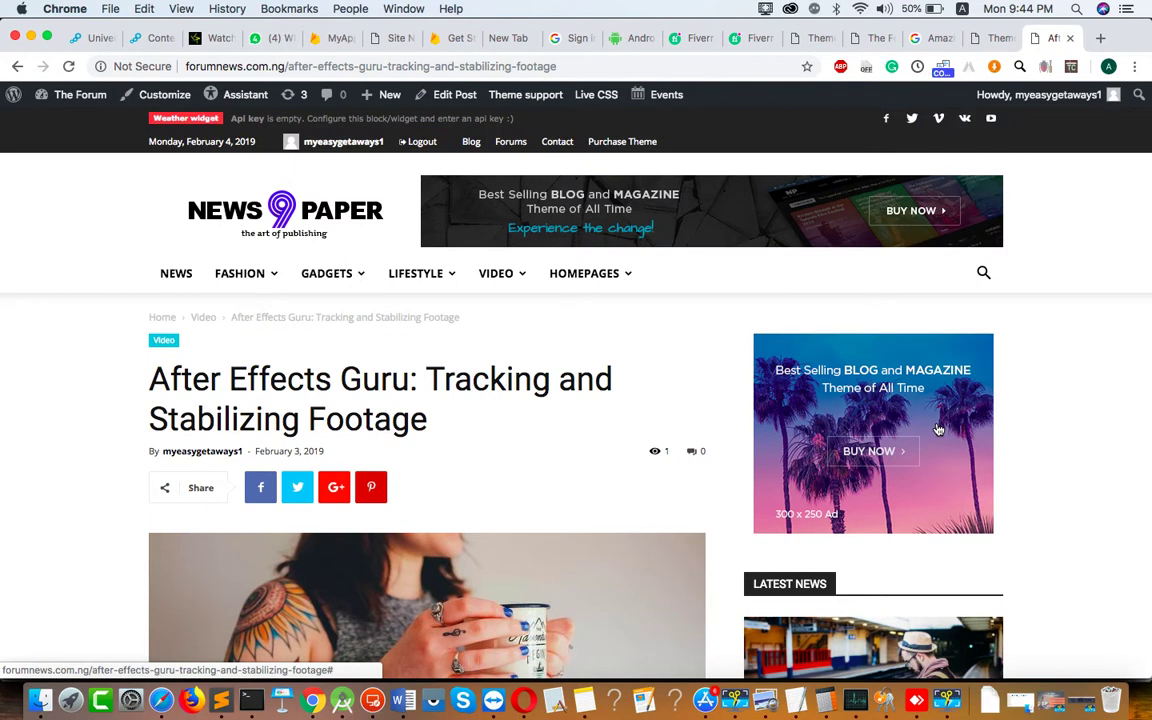
scroll(880, 390, down, 1)
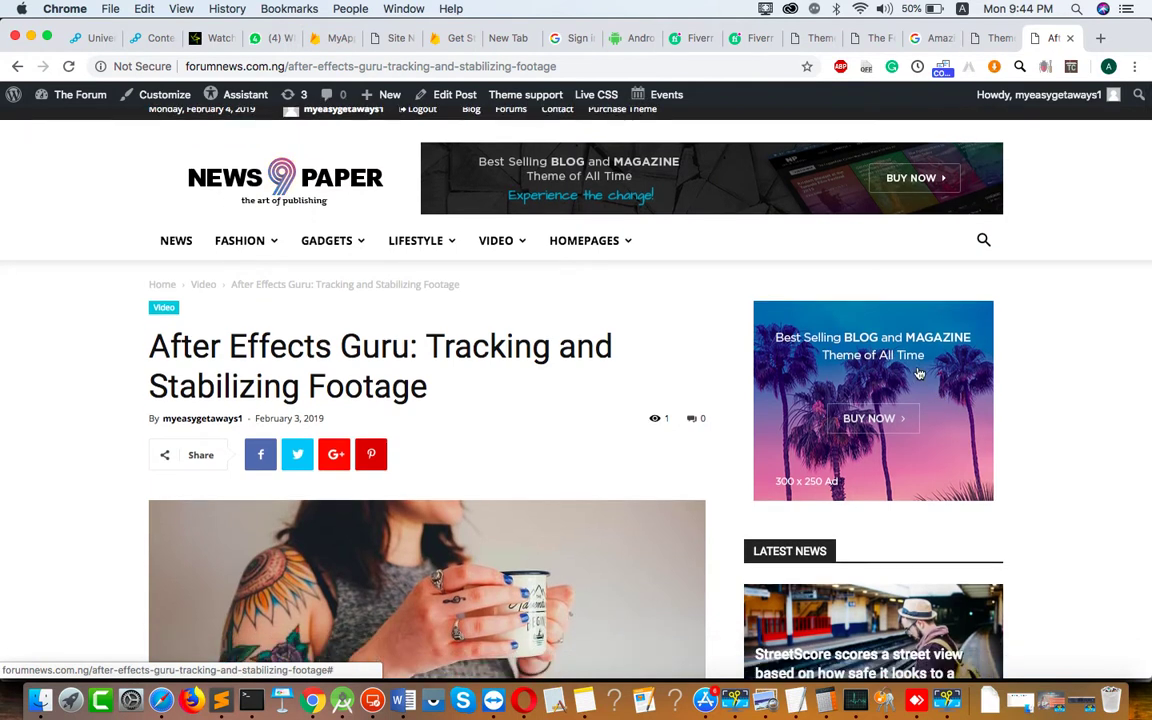
click(997, 38)
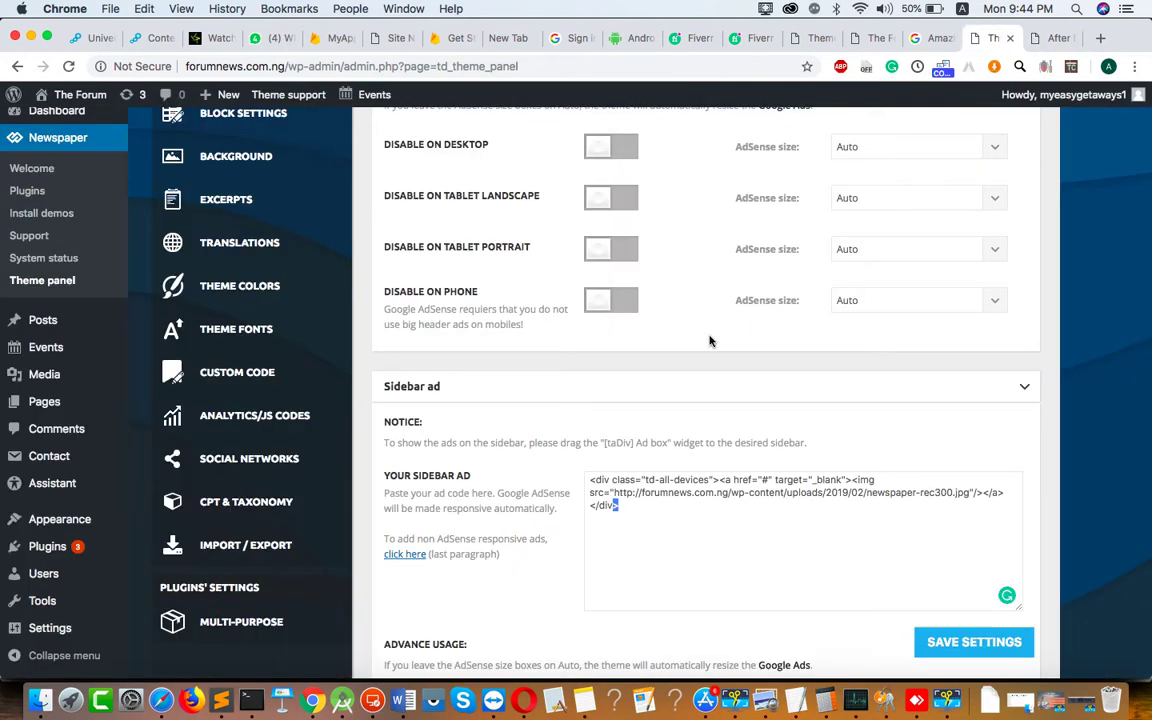
scroll(716, 336, down, 10)
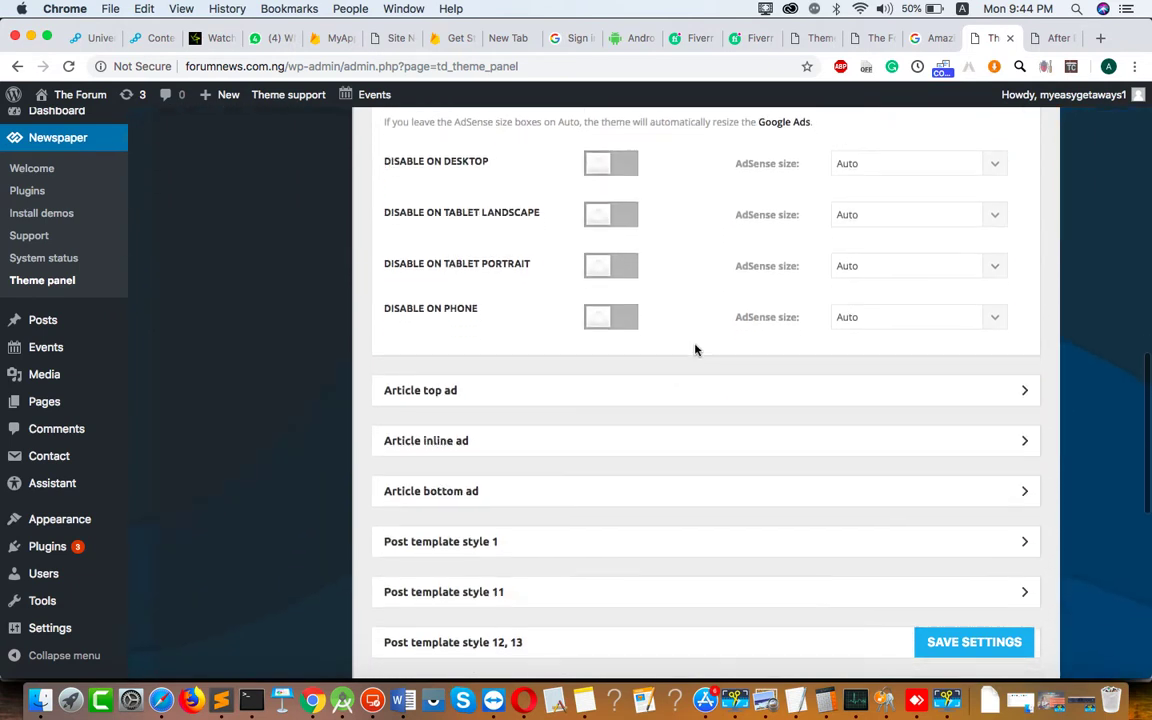
click(596, 391)
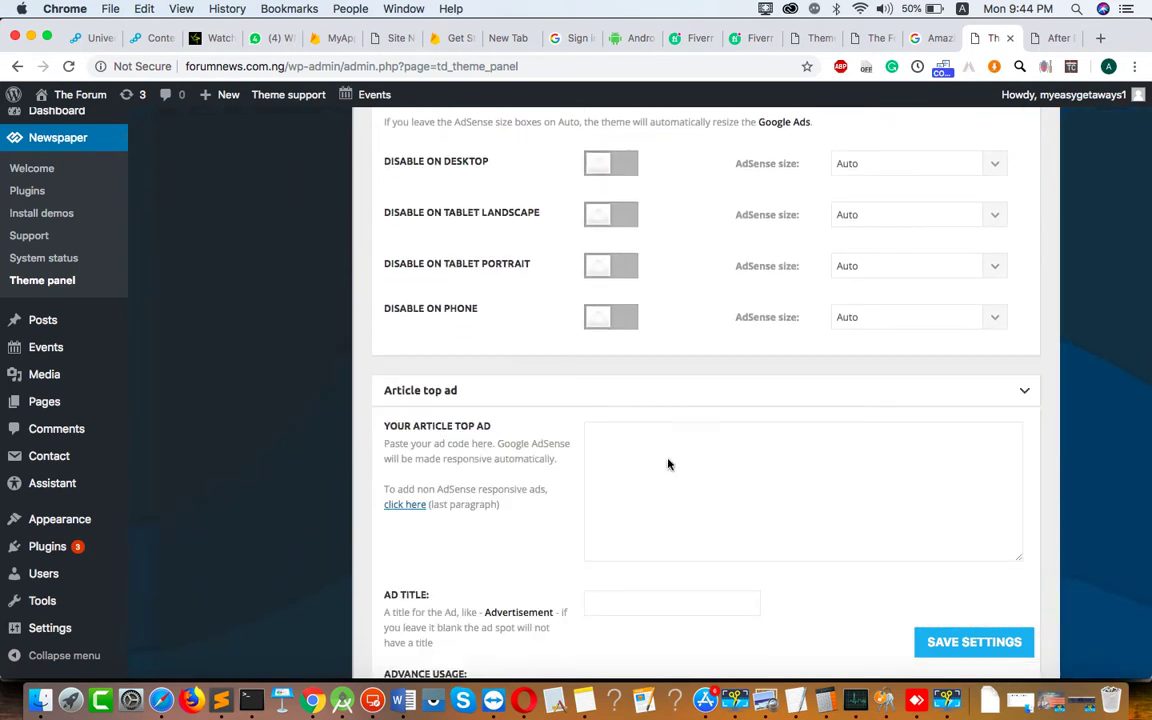
Check the empty Article top ad box against the top of the live article
click(617, 457)
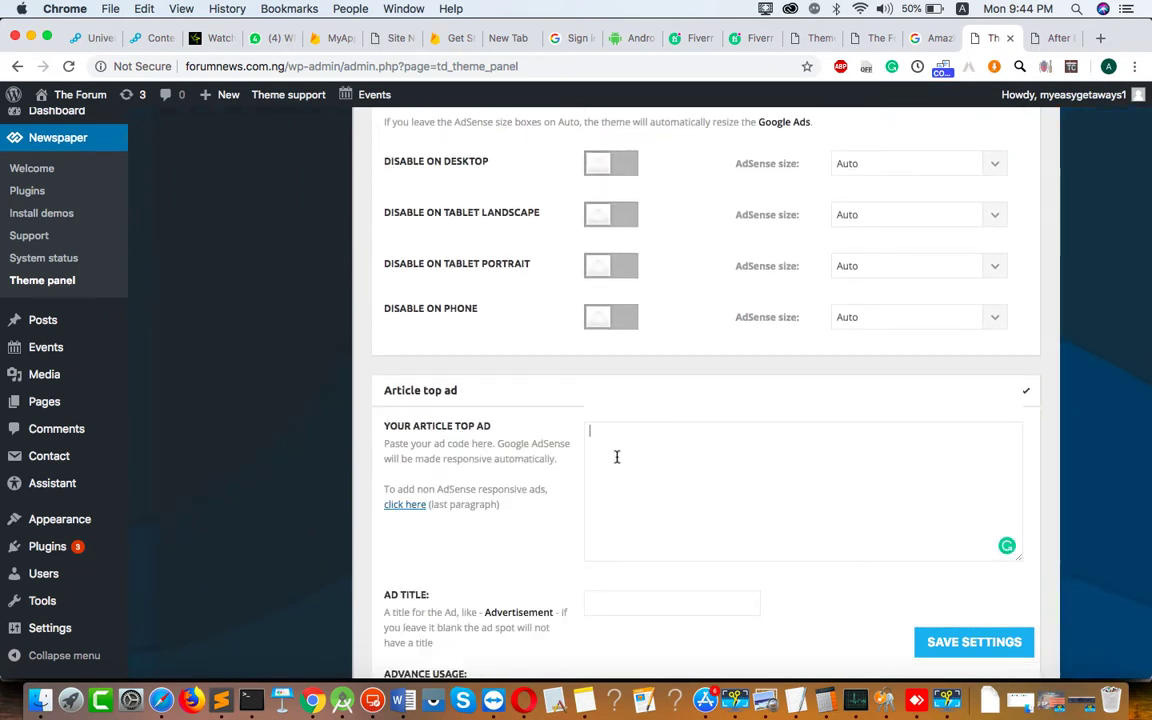
click(1057, 38)
scroll(430, 362, down, 1)
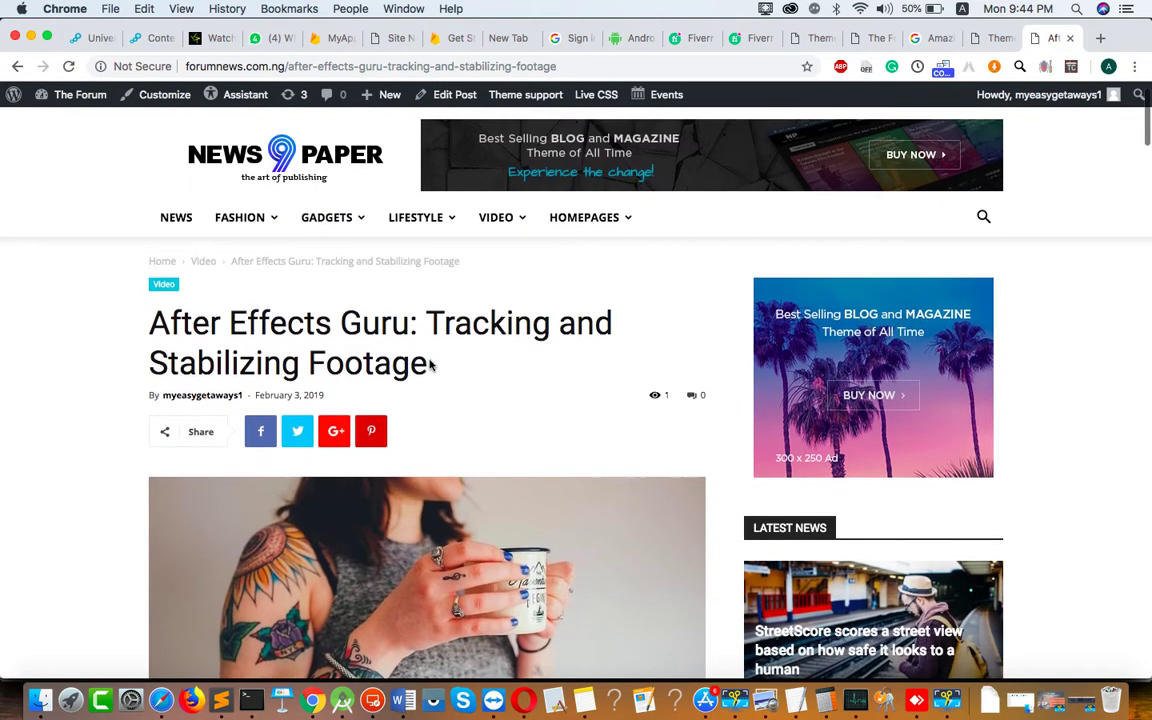
drag(150, 316, 403, 347)
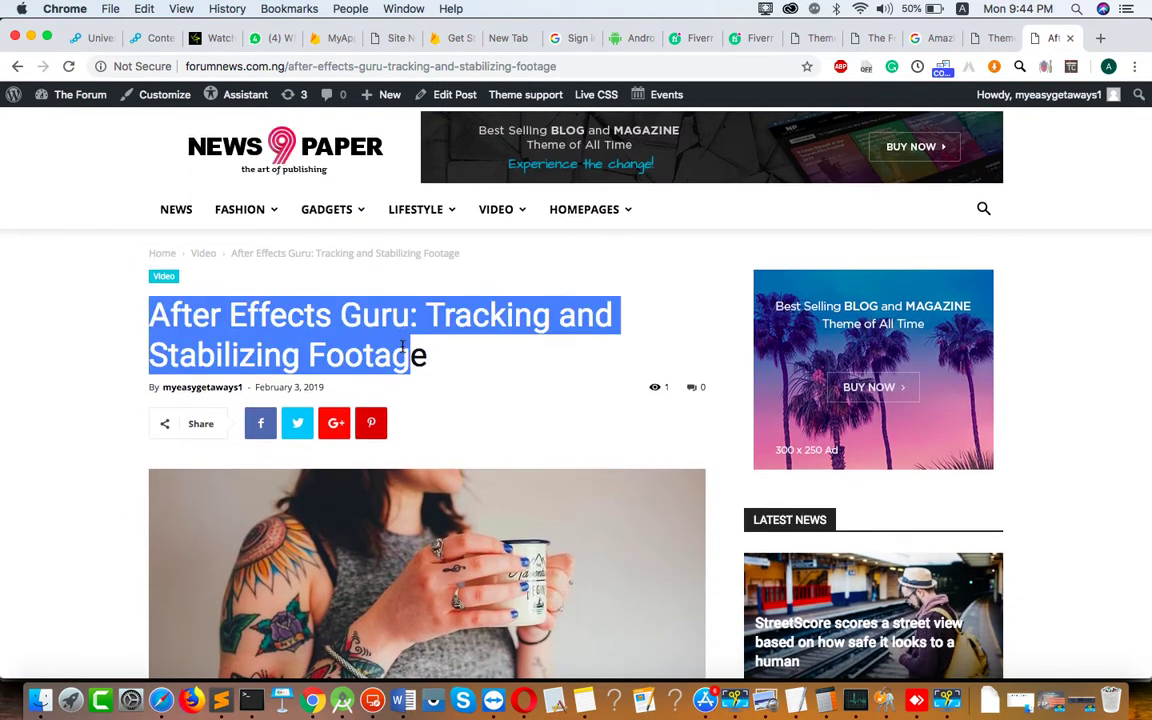
scroll(463, 405, down, 5)
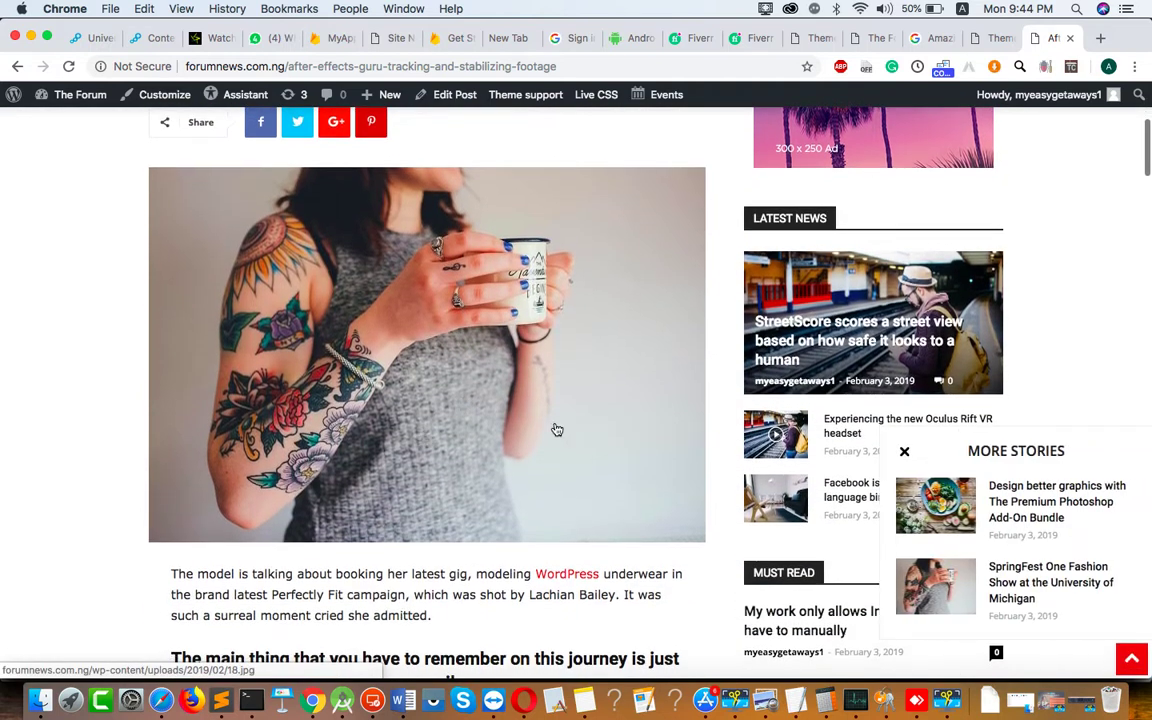
click(995, 40)
Expand the empty Article inline ad and check the article's body text and bold subheading
scroll(555, 491, down, 8)
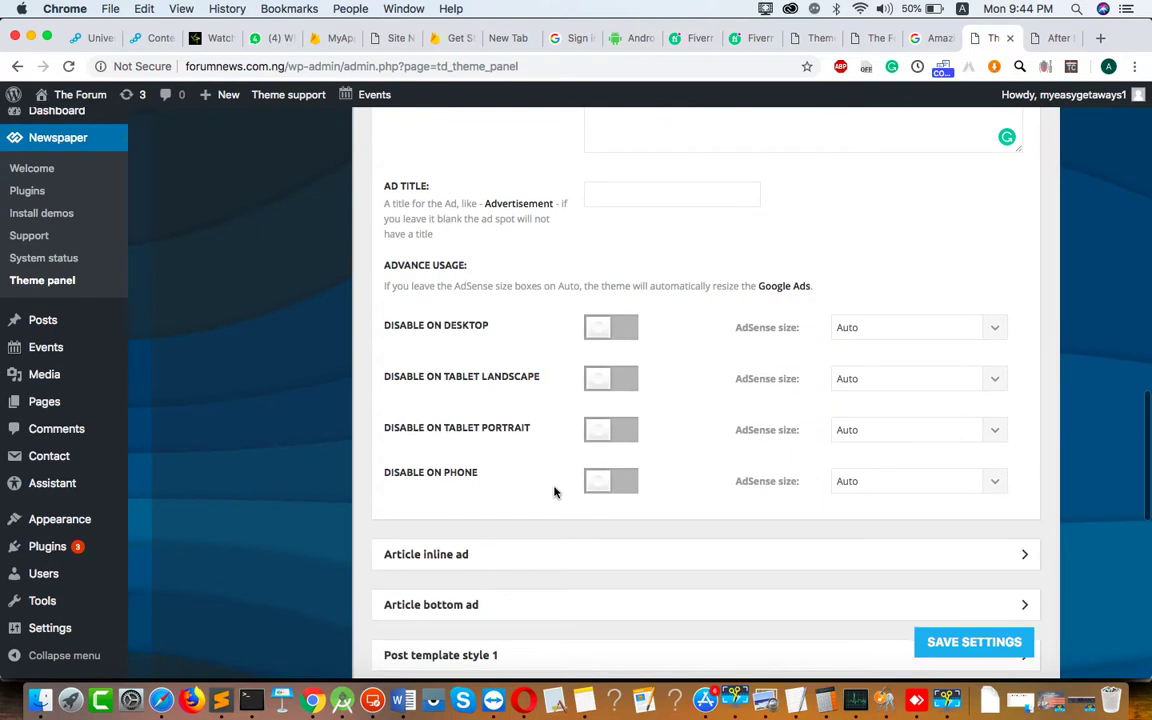
click(536, 517)
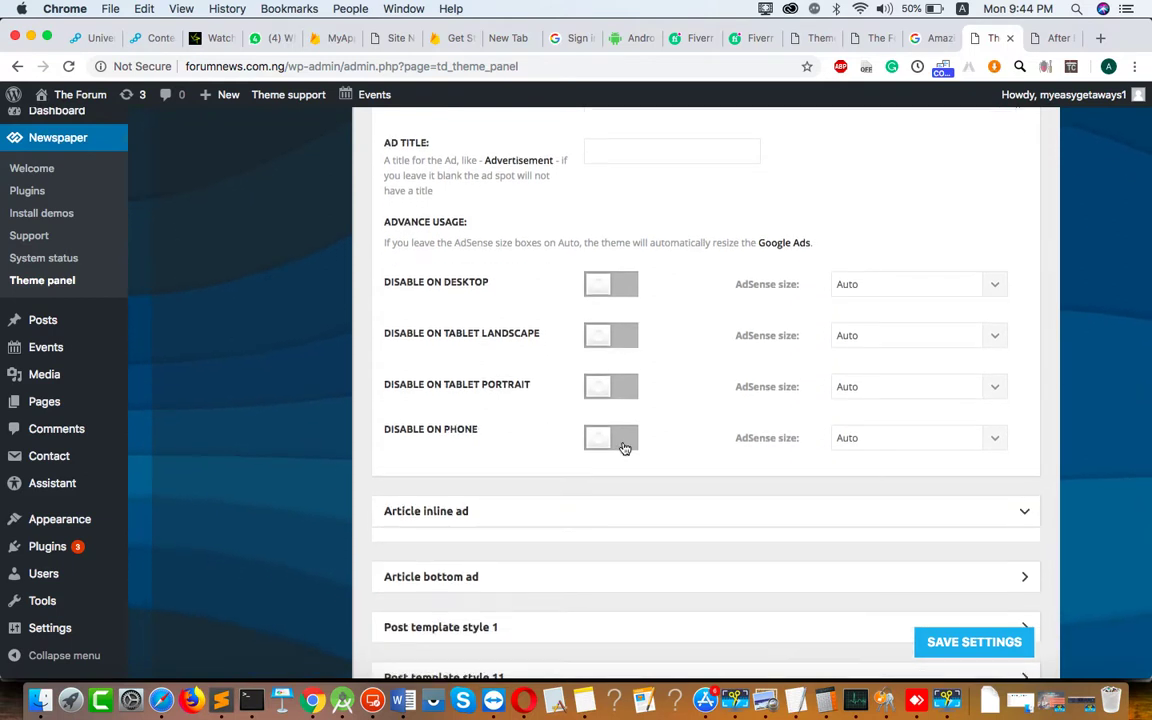
click(1040, 40)
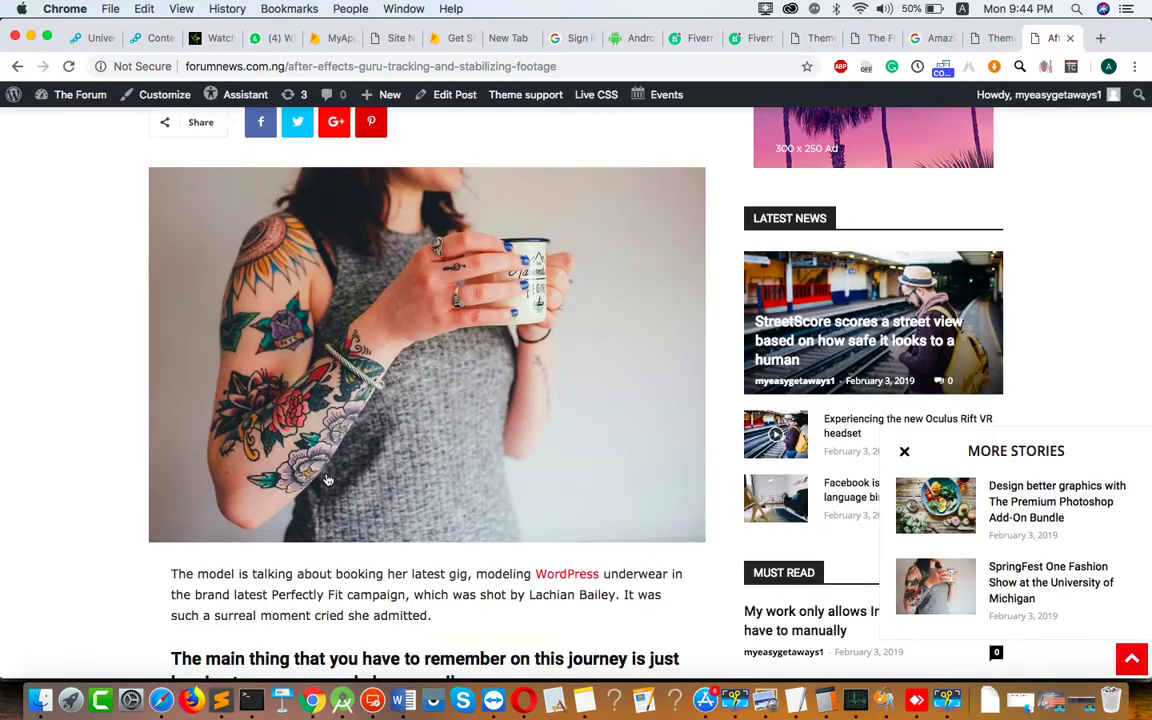
scroll(328, 480, down, 2)
scroll(328, 480, down, 1)
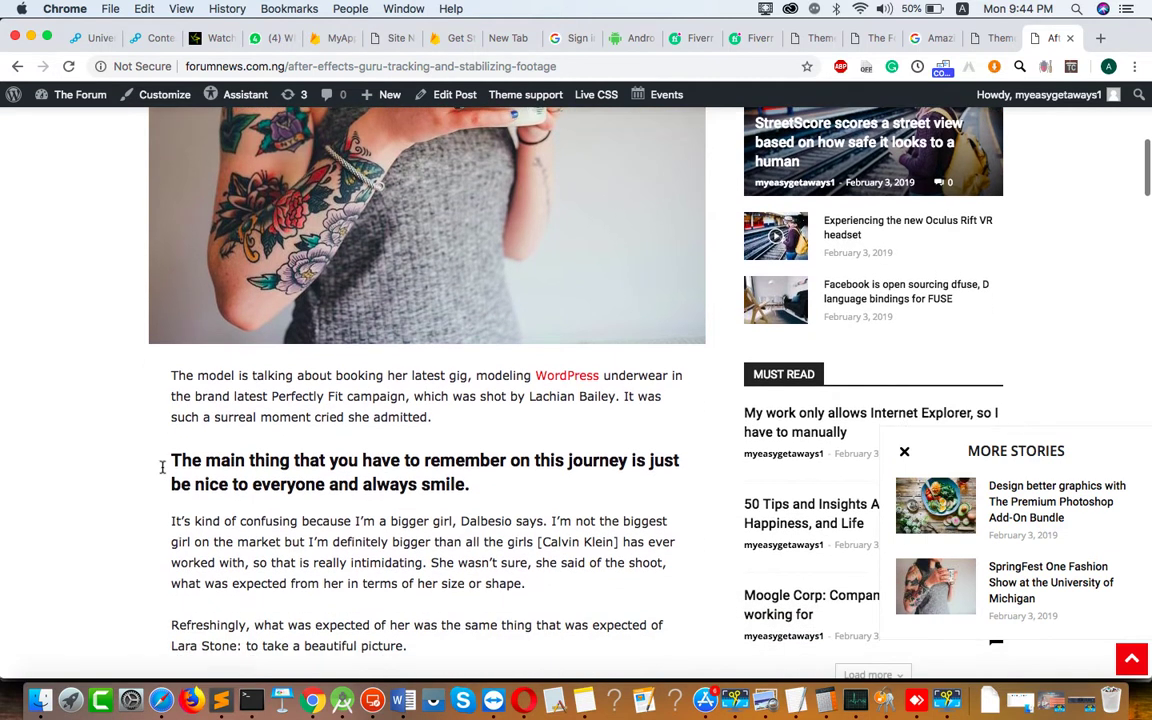
drag(170, 465, 419, 487)
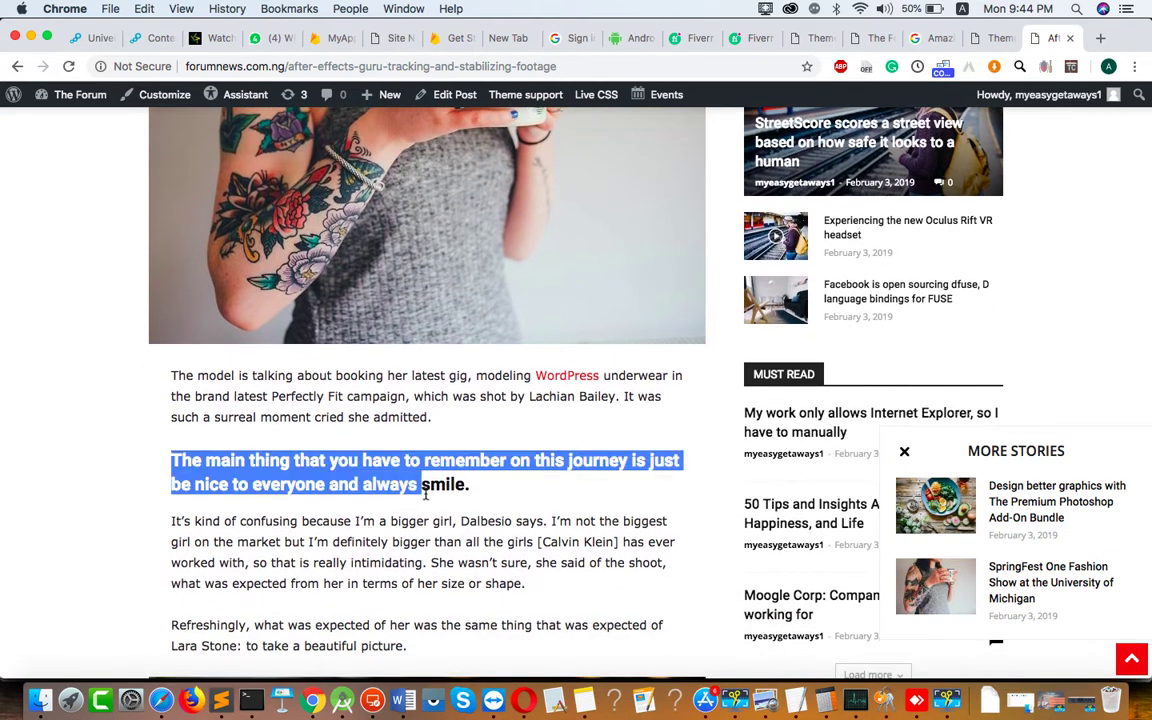
click(426, 493)
click(987, 40)
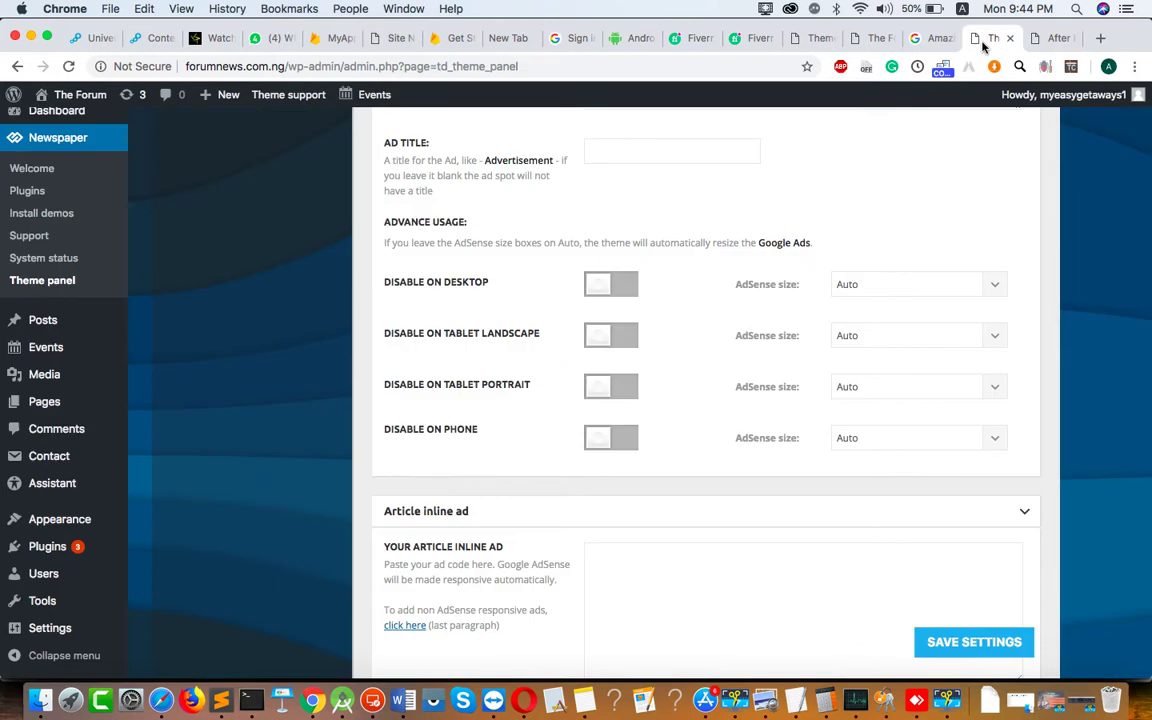
Scroll back through the Header ad and the Sidebar ad code referencing newspaper-rec300.jpg
scroll(561, 418, up, 10)
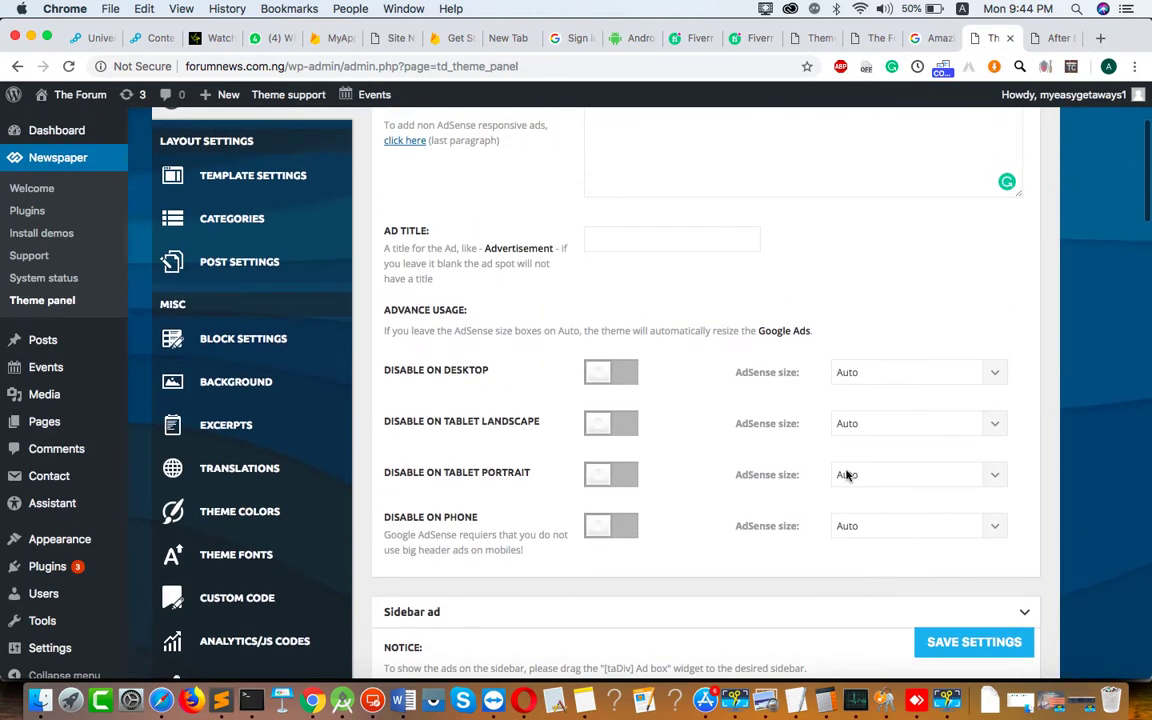
scroll(694, 388, up, 5)
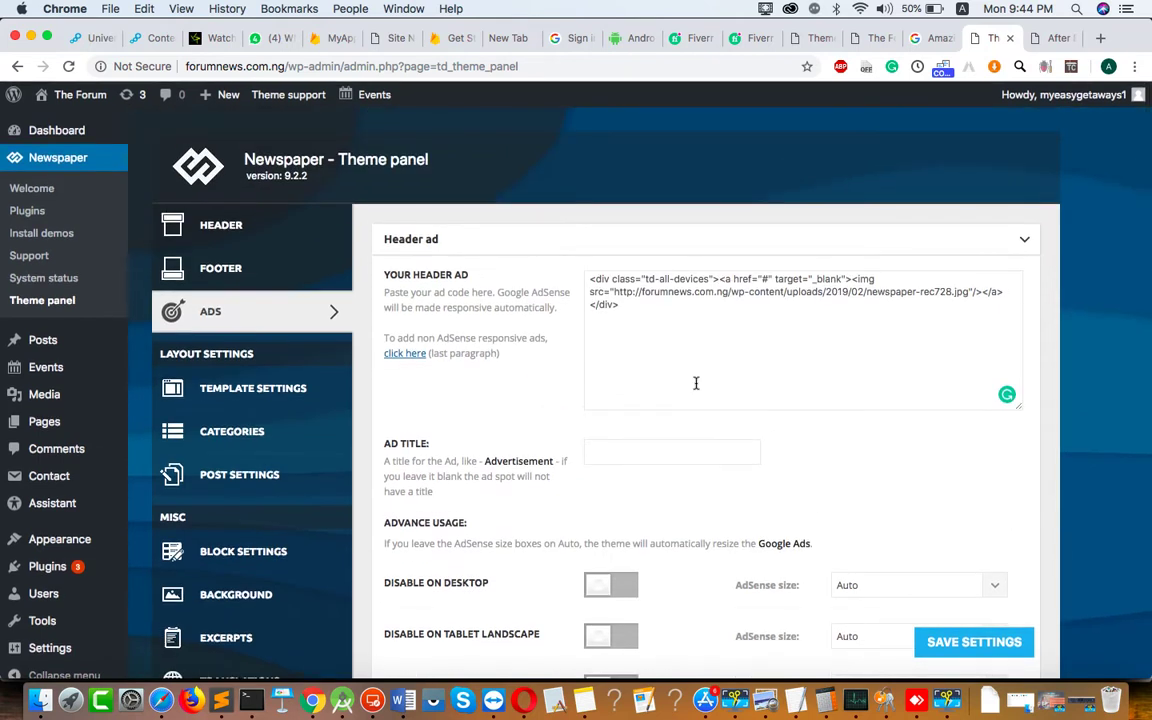
scroll(423, 419, down, 3)
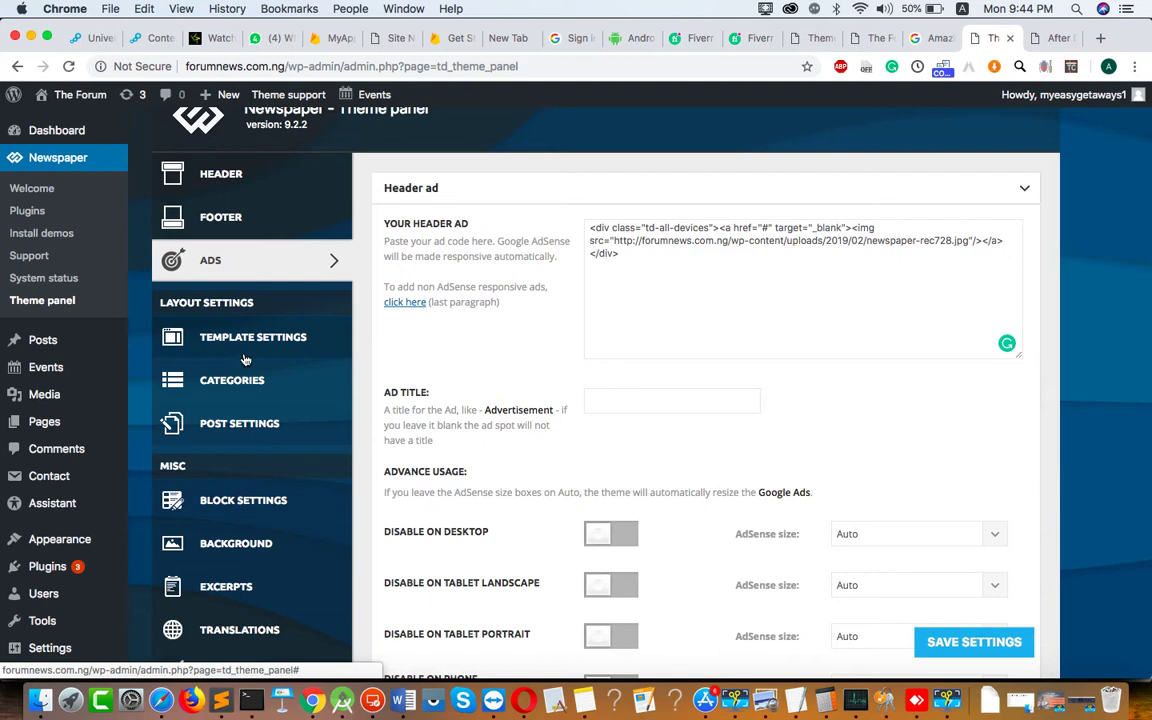
scroll(225, 310, down, 5)
scroll(243, 360, down, 3)
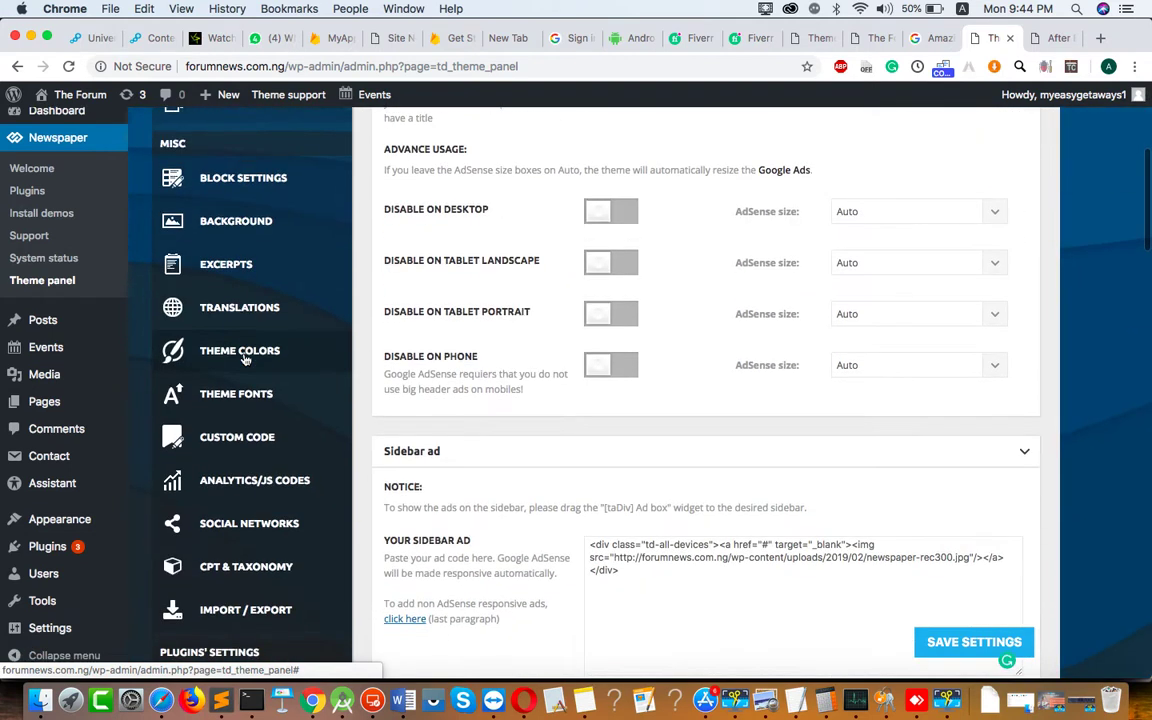
scroll(256, 210, up, 8)
click(225, 214)
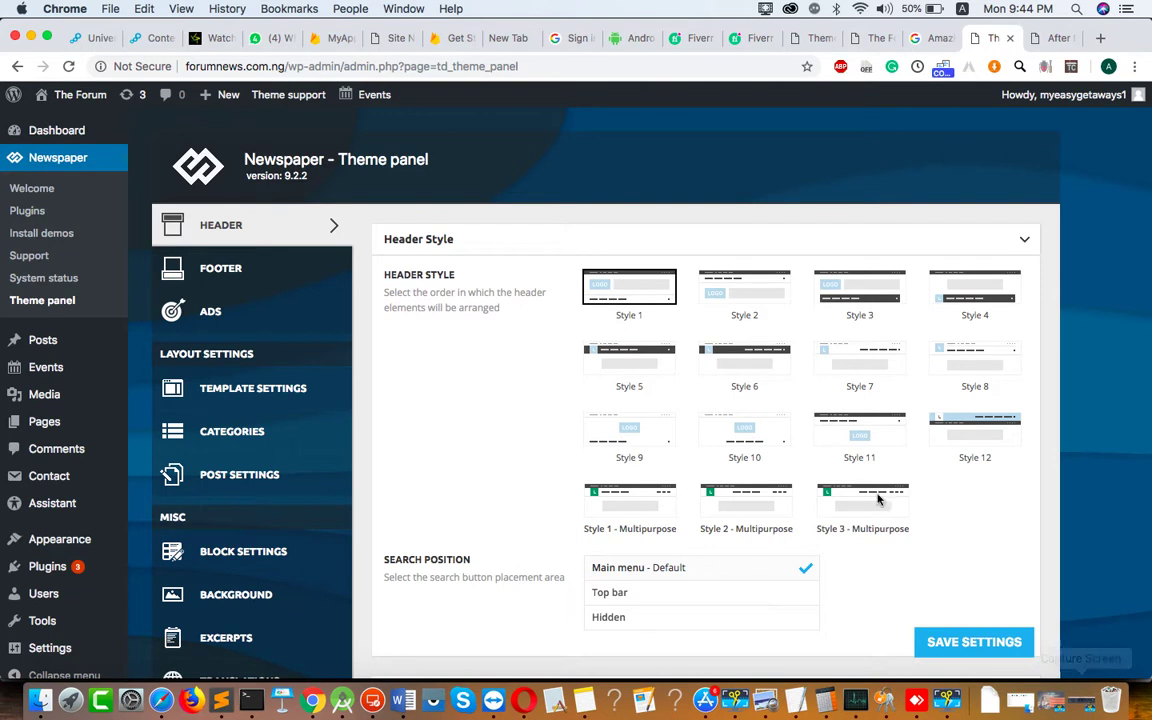
scroll(877, 494, down, 3)
scroll(877, 494, down, 2)
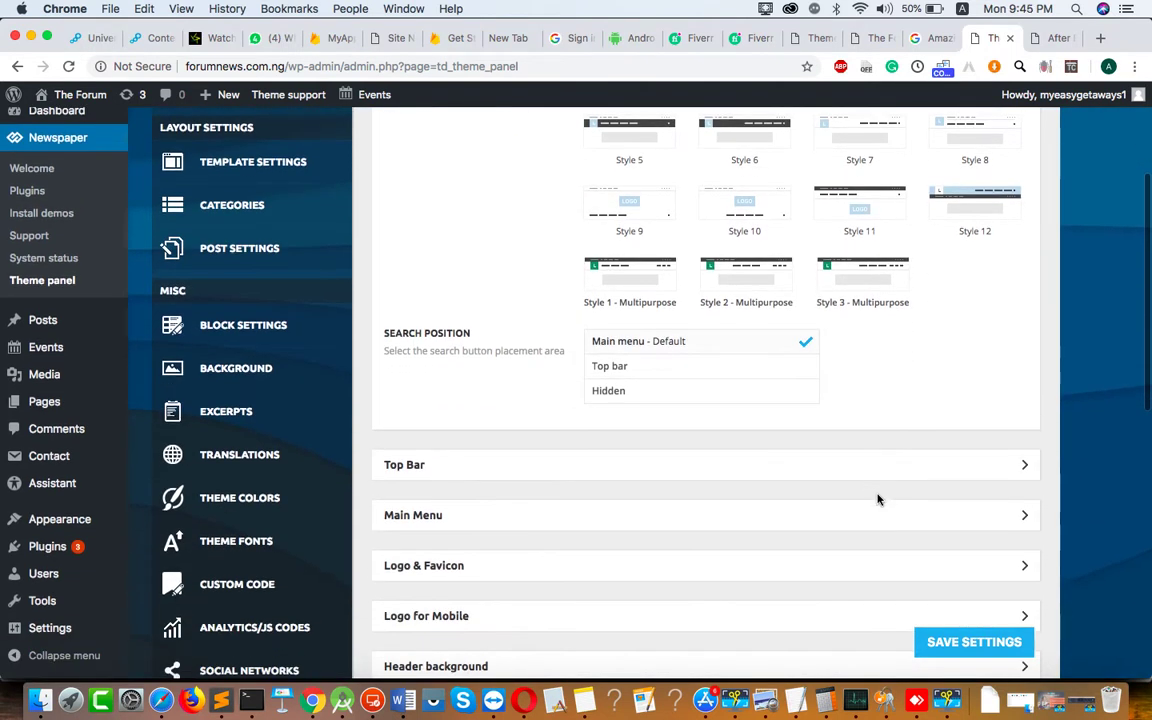
click(726, 480)
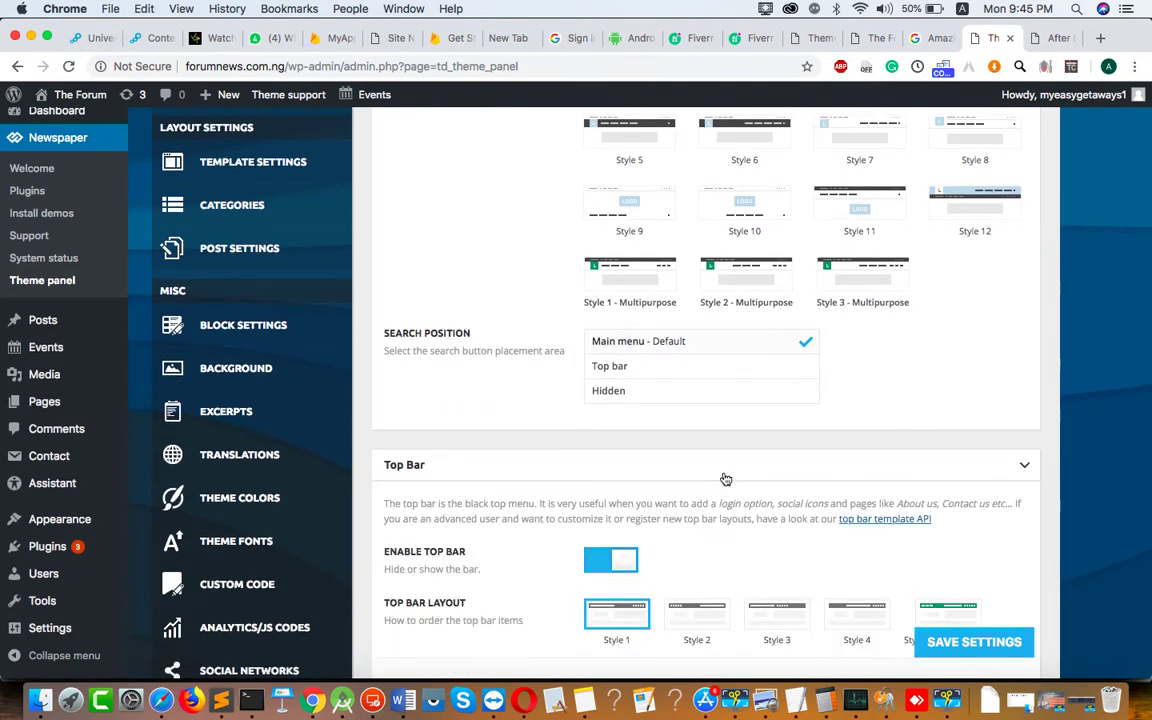
scroll(726, 480, down, 7)
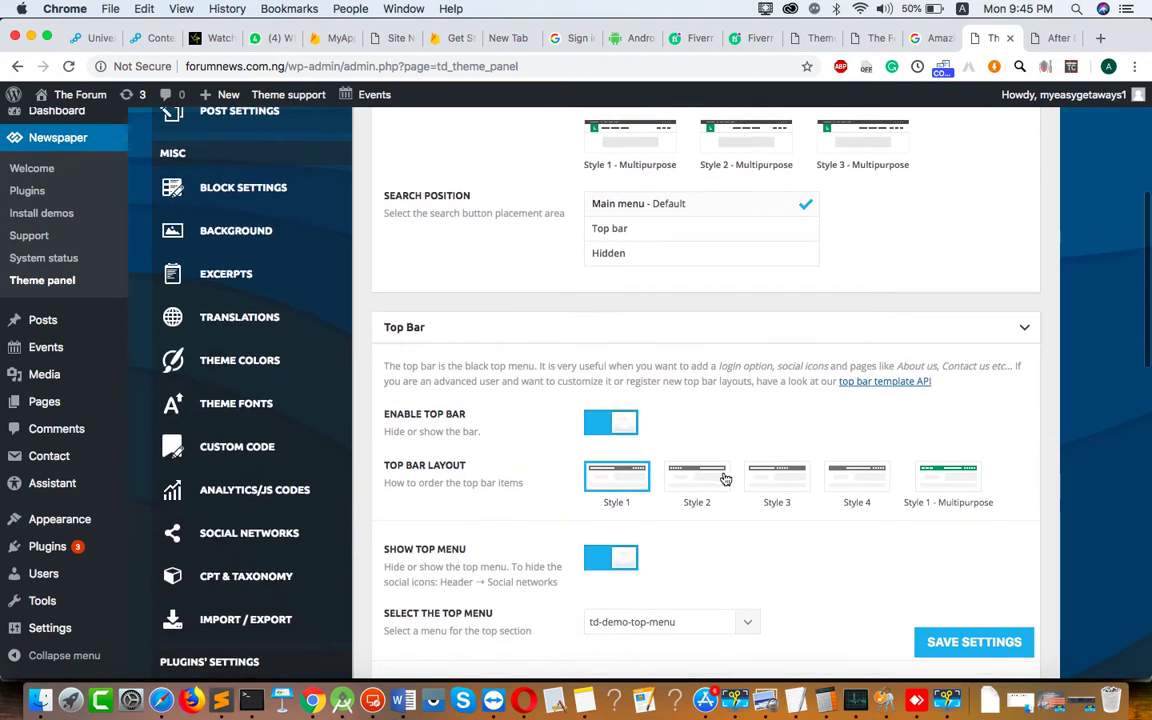
scroll(725, 478, down, 10)
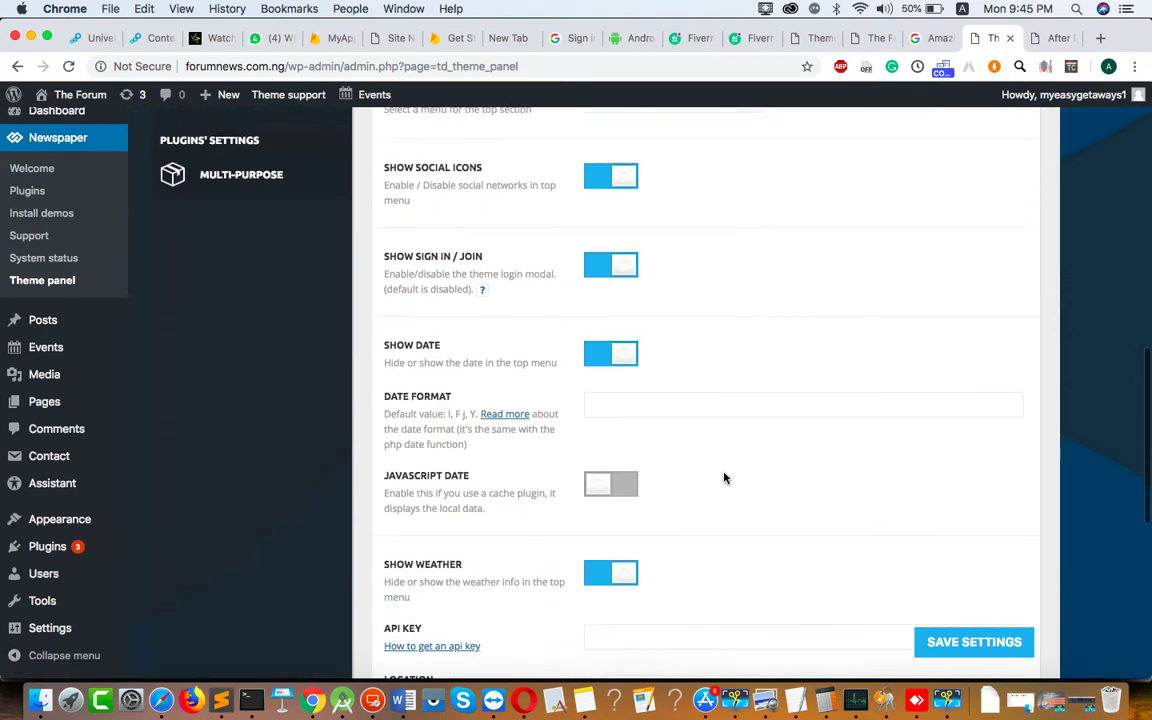
click(1050, 700)
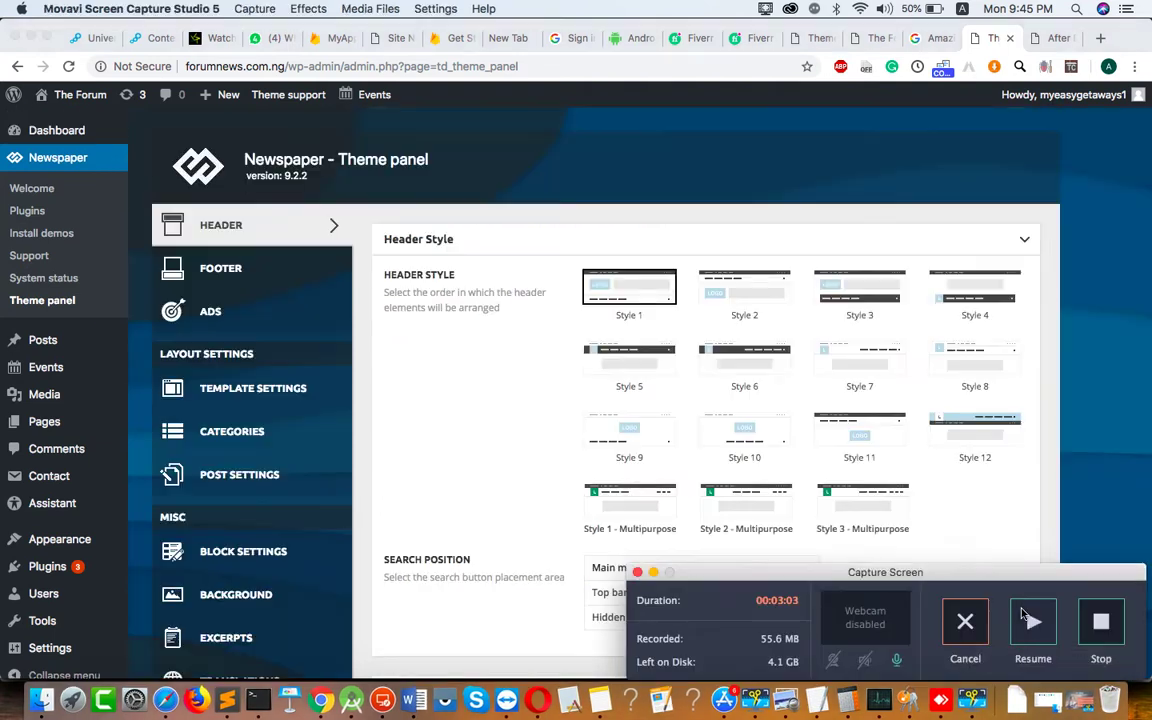
click(1021, 614)
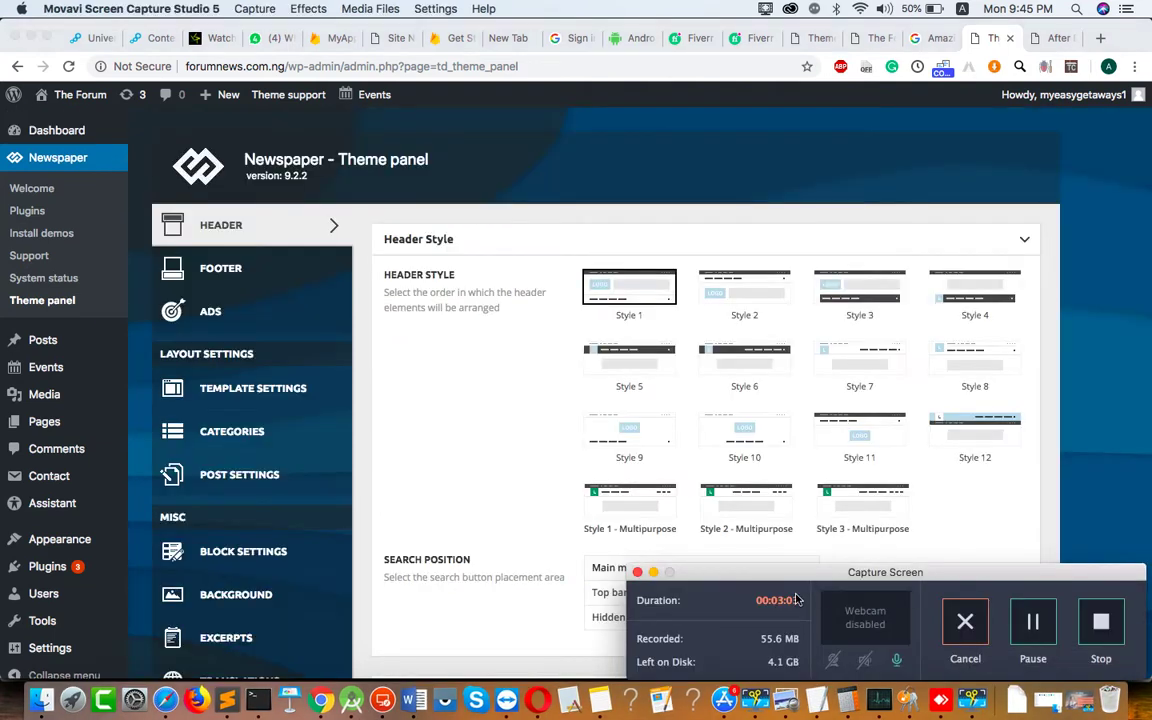
click(653, 573)
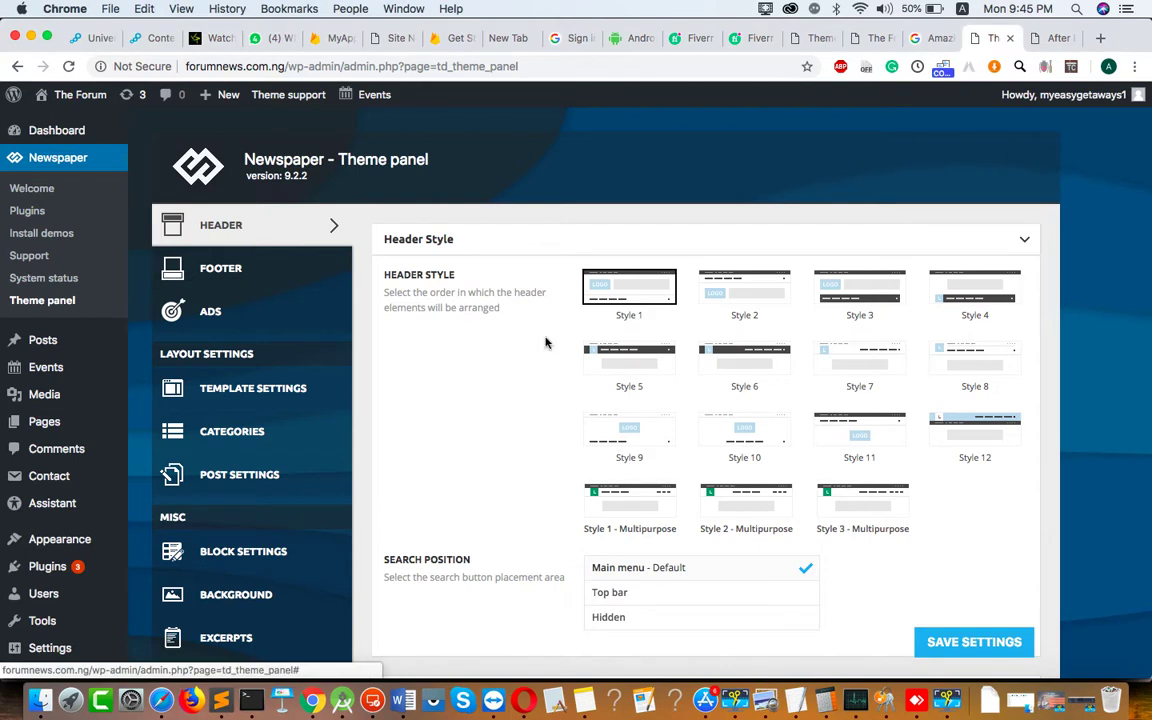
scroll(545, 343, down, 5)
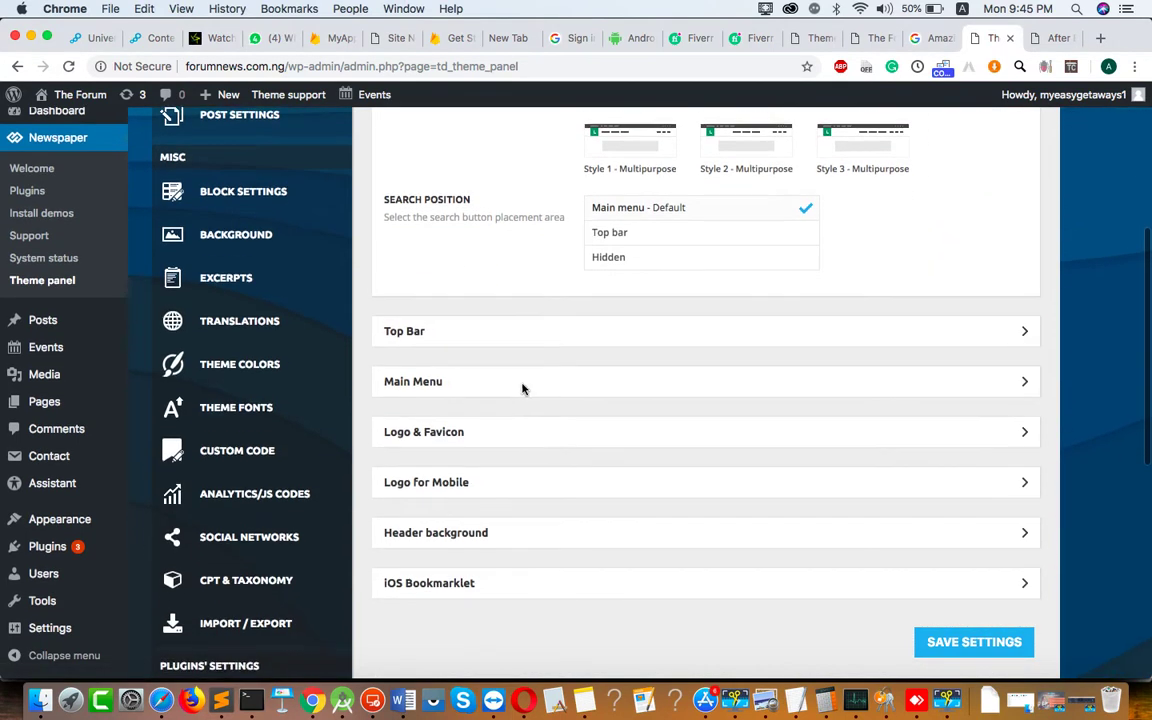
Check the header logo in Logo & Favicon without changes and save the theme settings
click(458, 441)
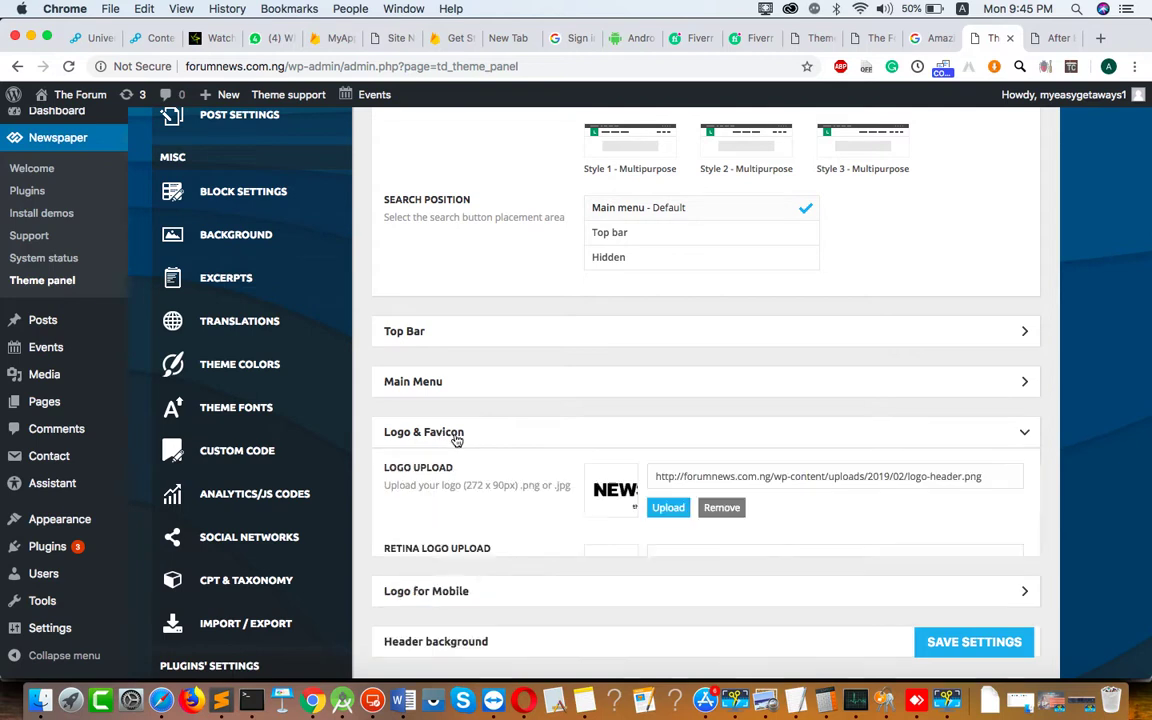
click(668, 508)
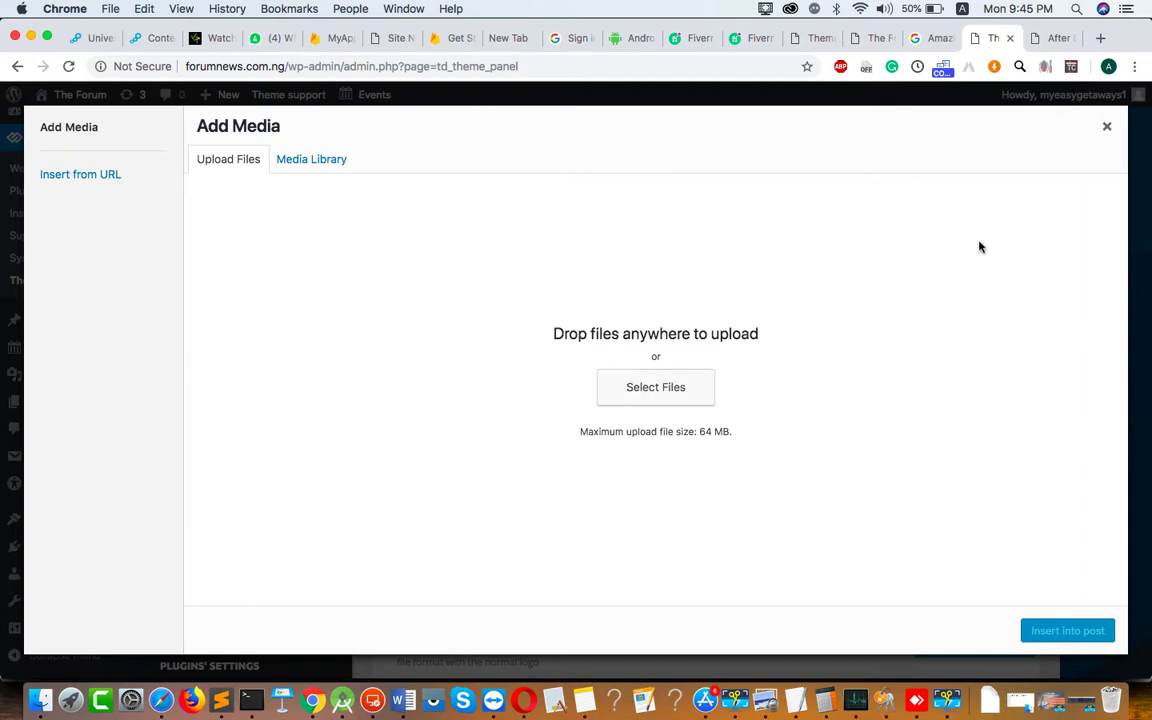
click(1109, 127)
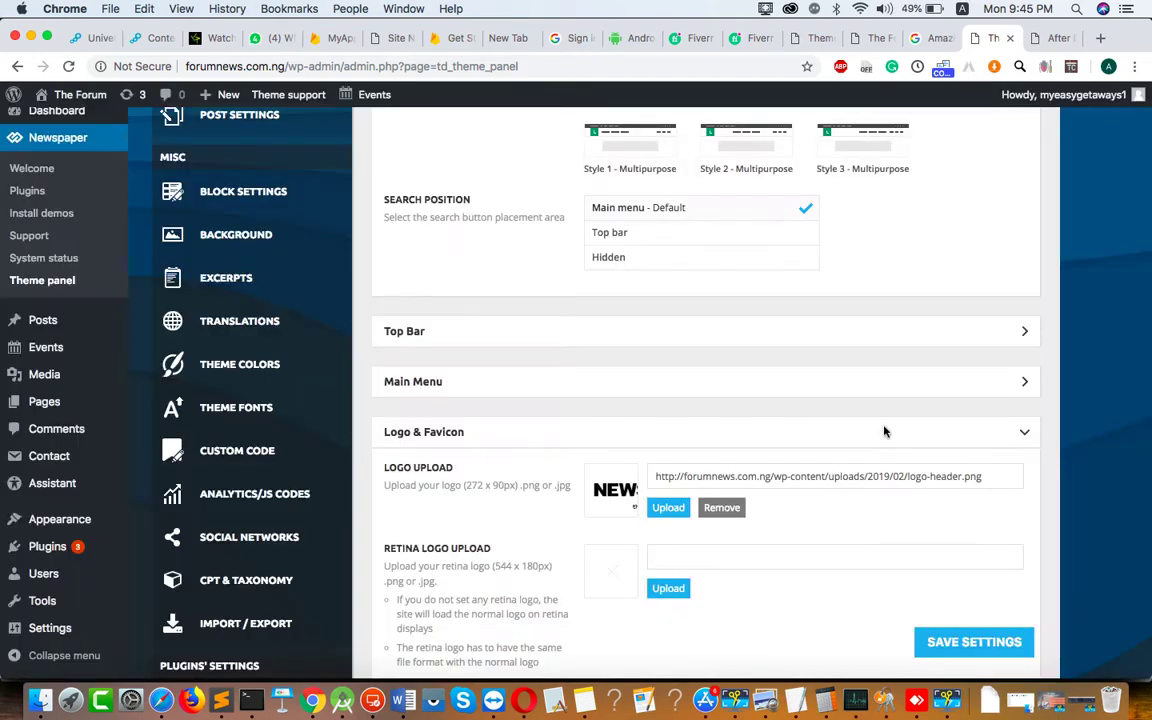
scroll(819, 494, down, 1)
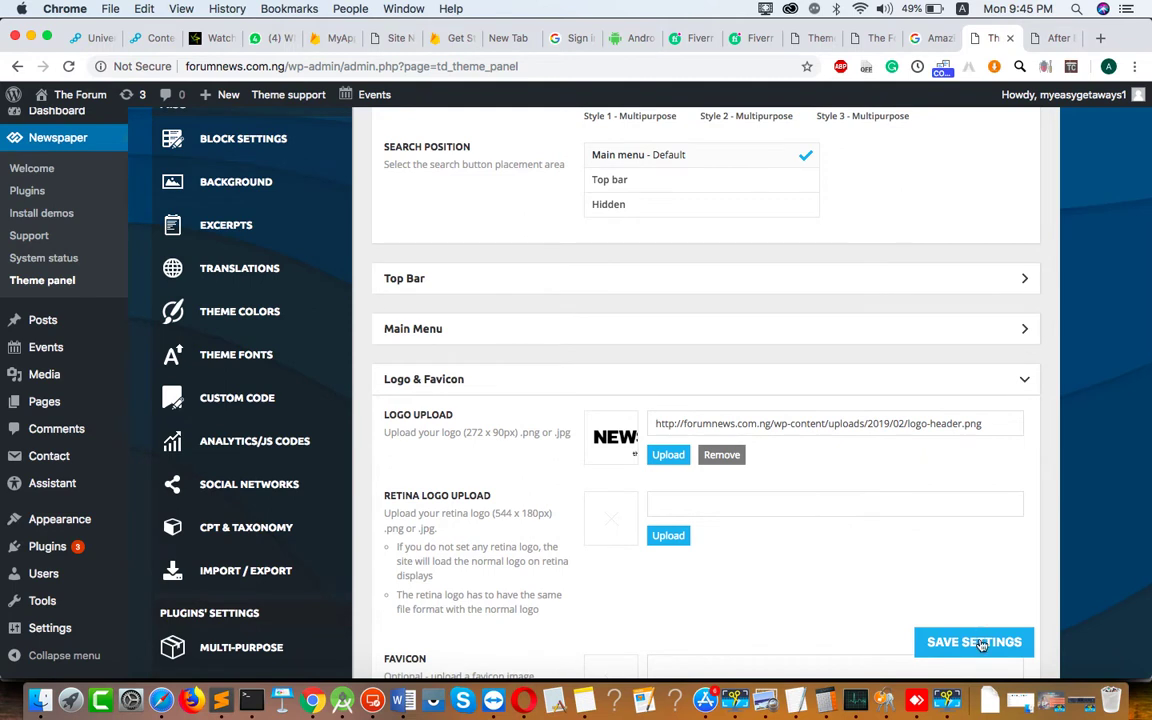
click(978, 643)
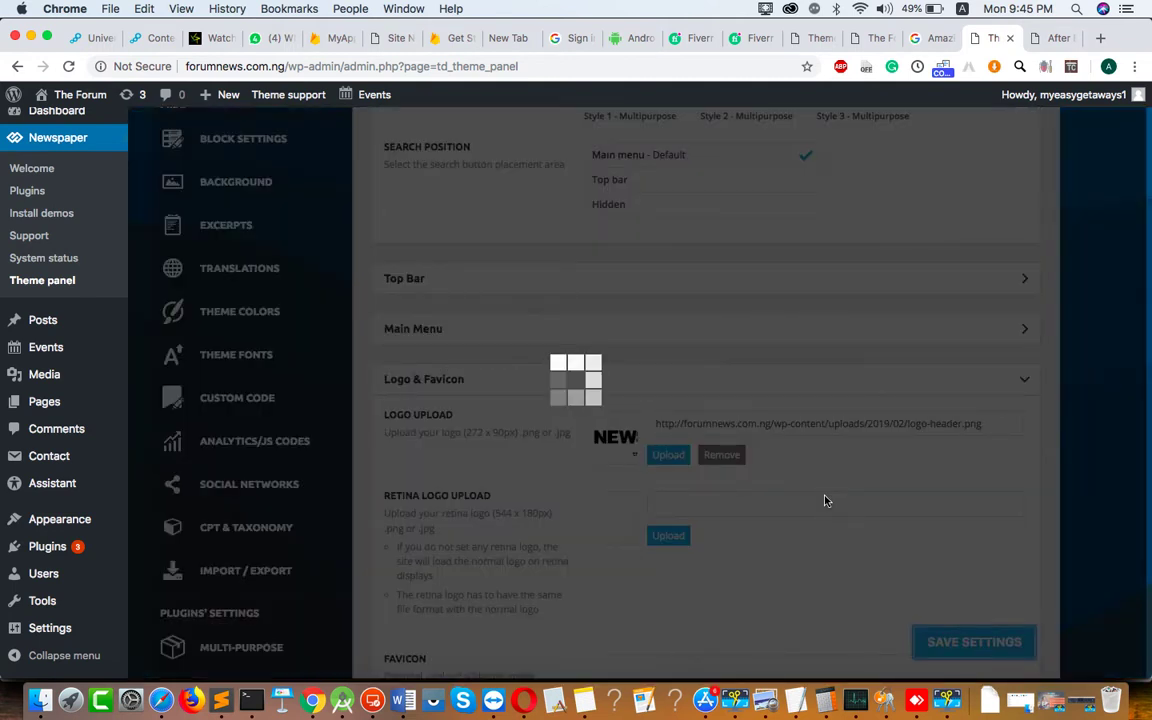
Review the Logo for Mobile settings, ending on Header Style 1 with search in the Main menu
scroll(826, 500, down, 1)
scroll(825, 500, down, 10)
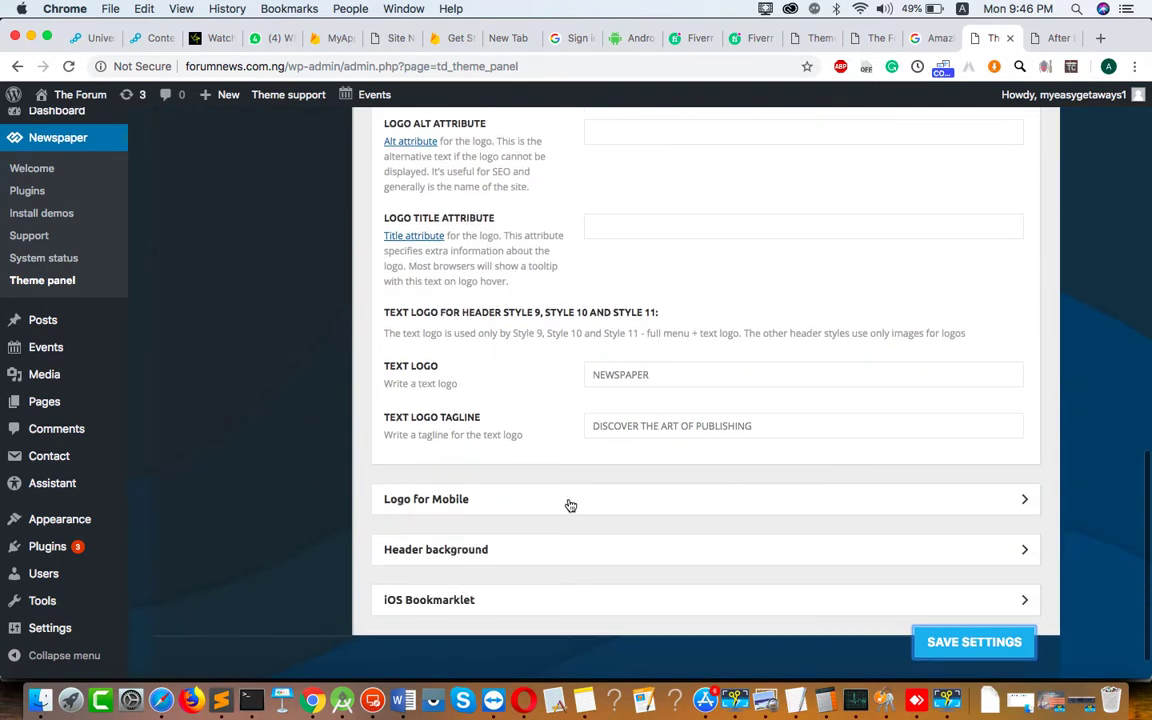
click(551, 505)
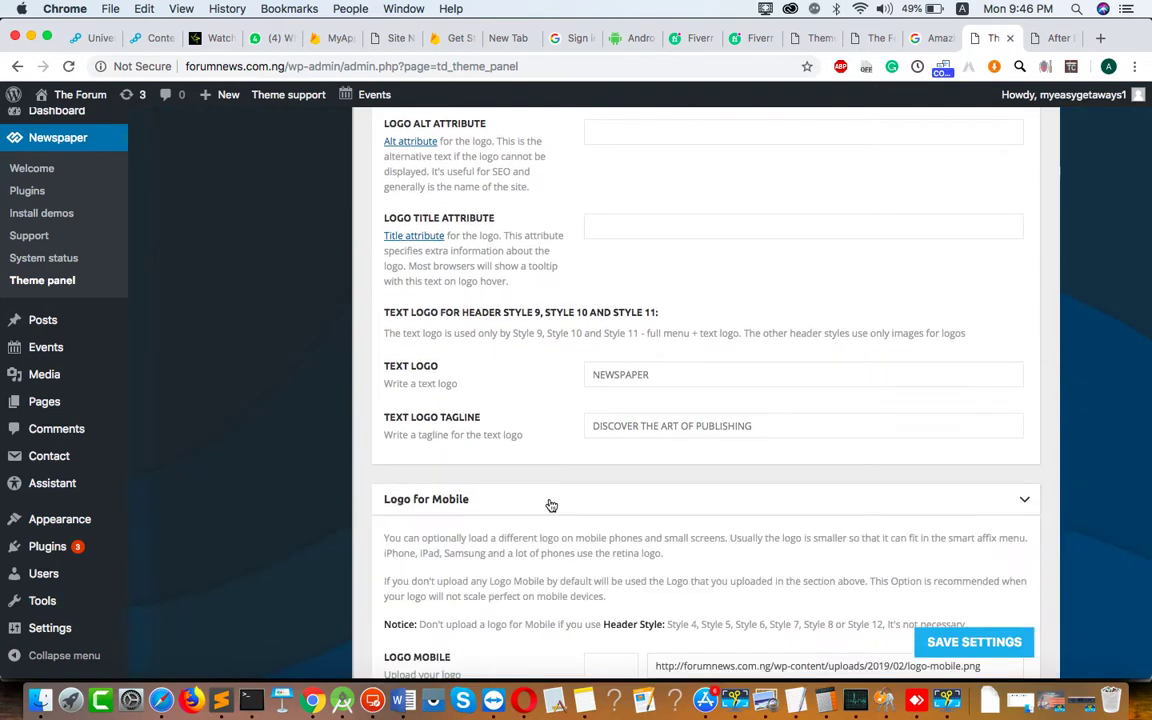
scroll(600, 495, down, 5)
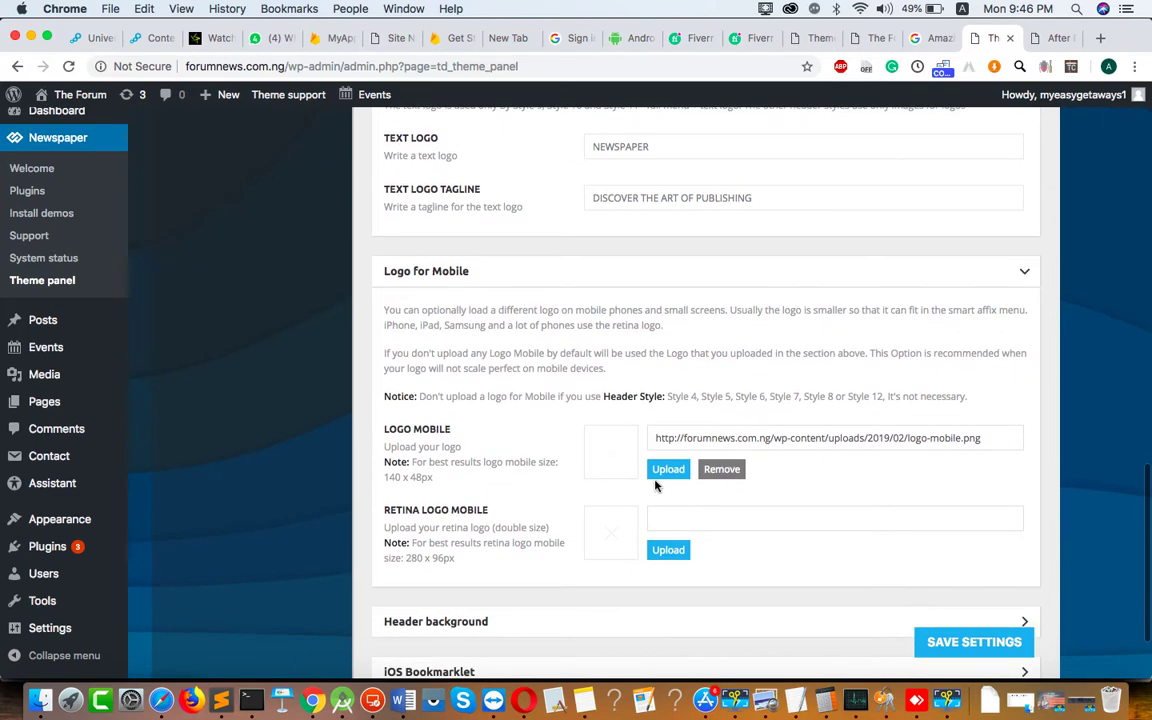
scroll(668, 477, down, 2)
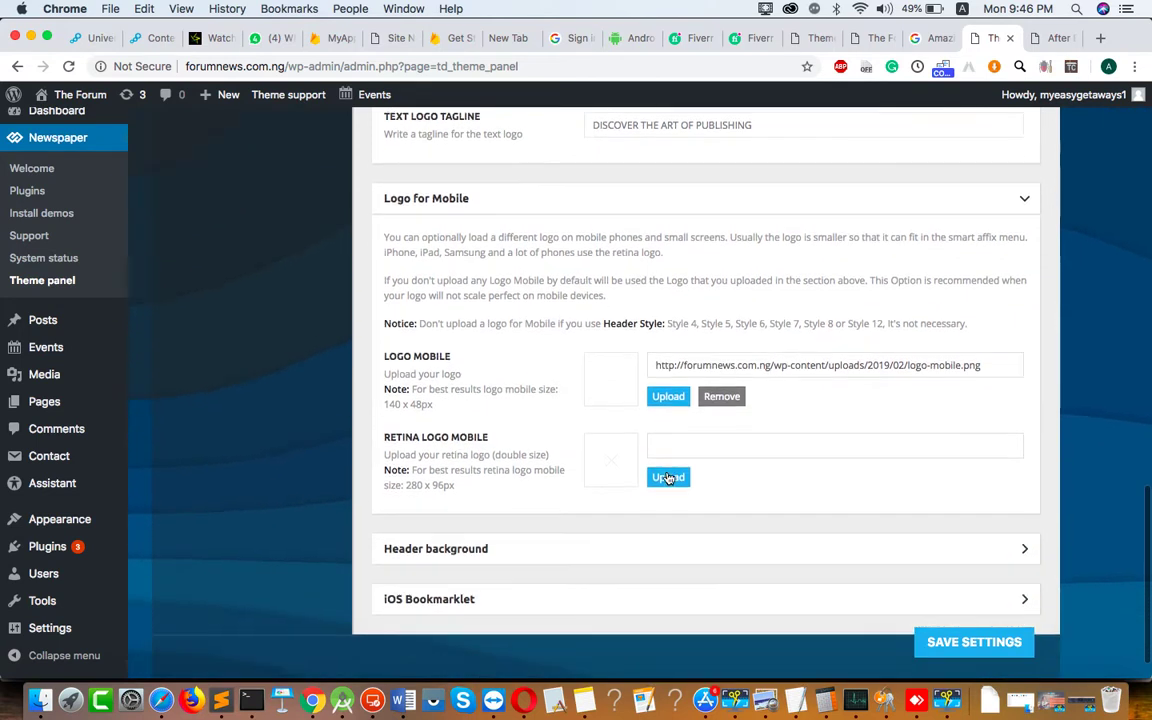
scroll(668, 478, up, 10)
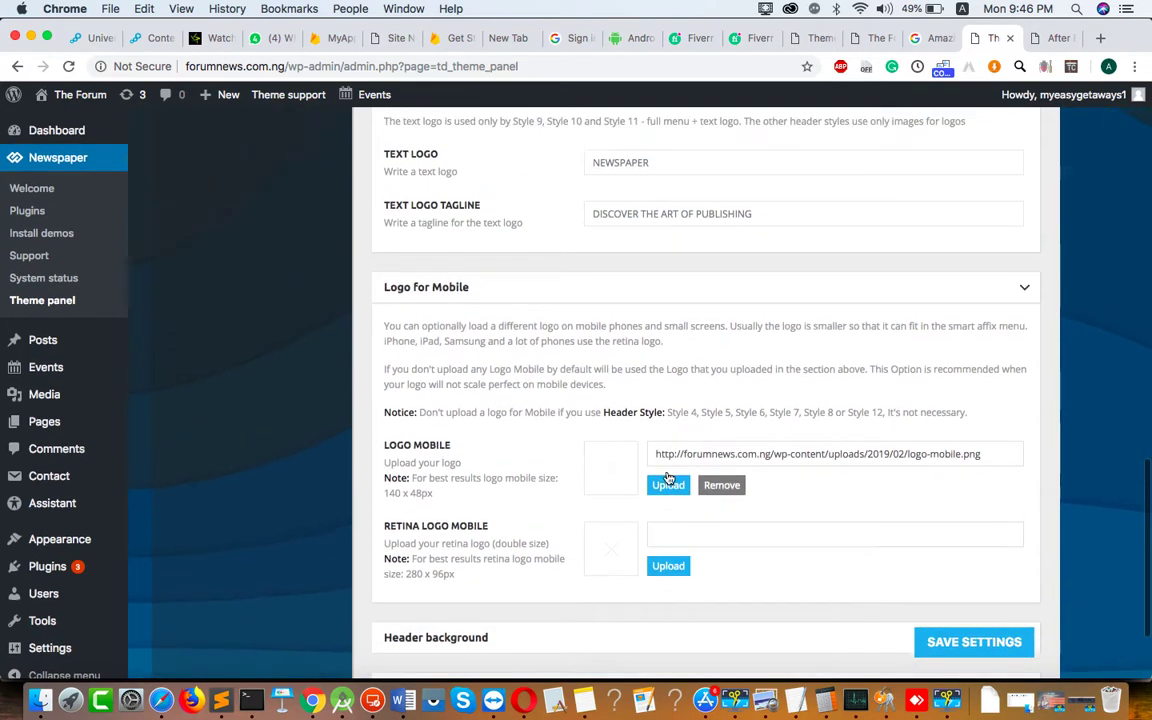
click(1077, 706)
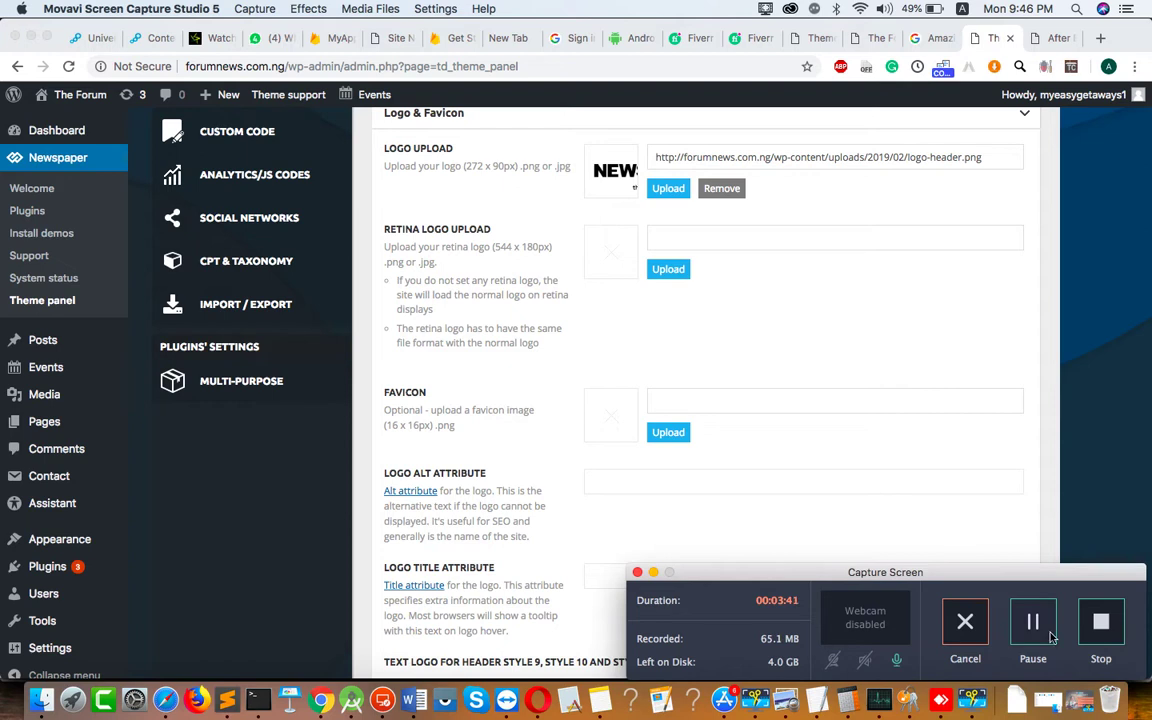
scroll(557, 516, up, 15)
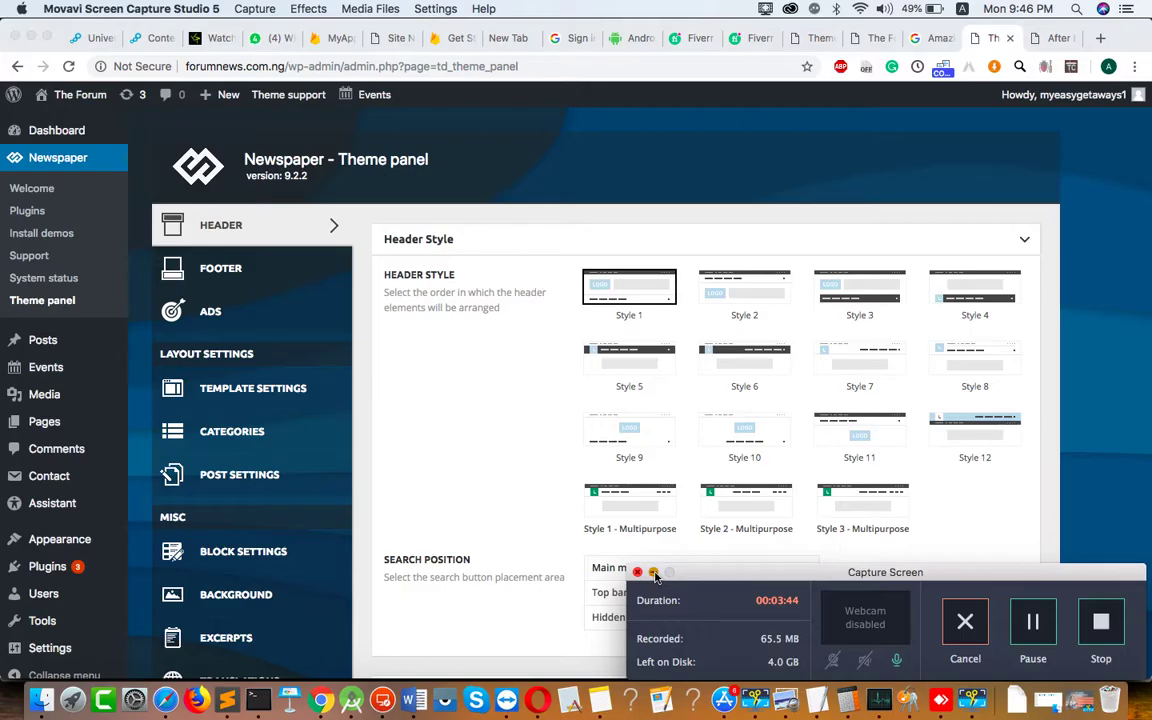
click(653, 573)
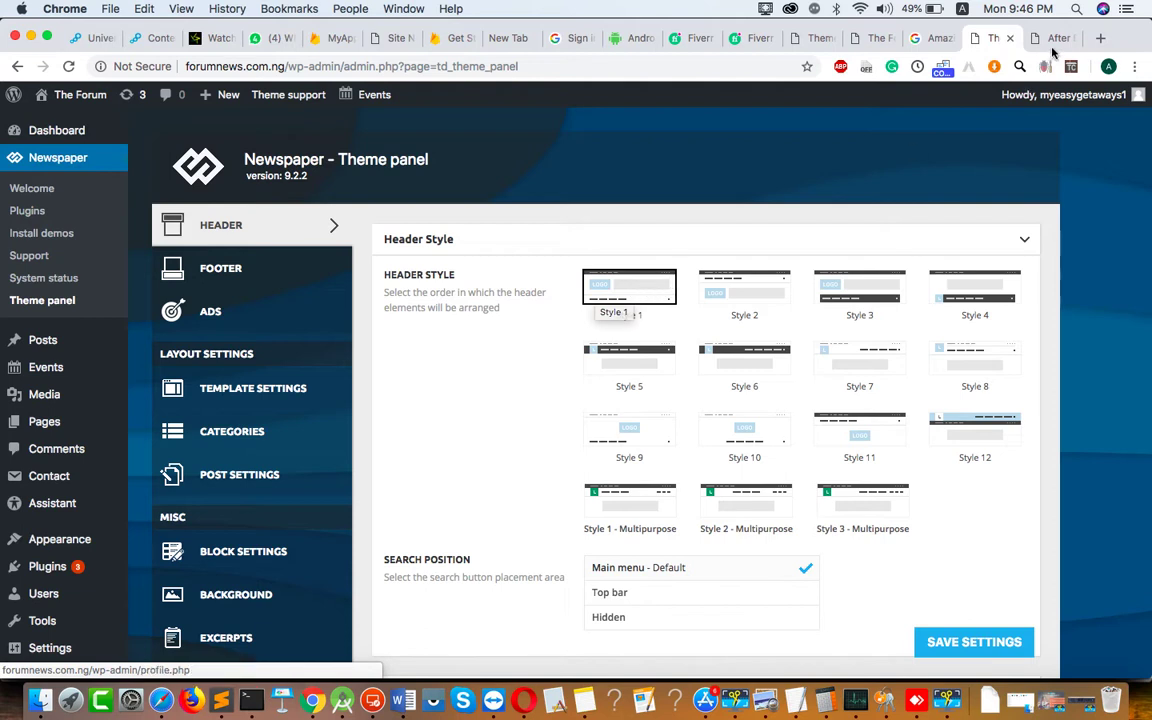
Switch the header to Style 7, save, and reload the live article to see it
key(ctrl+Tab)
scroll(538, 168, up, 15)
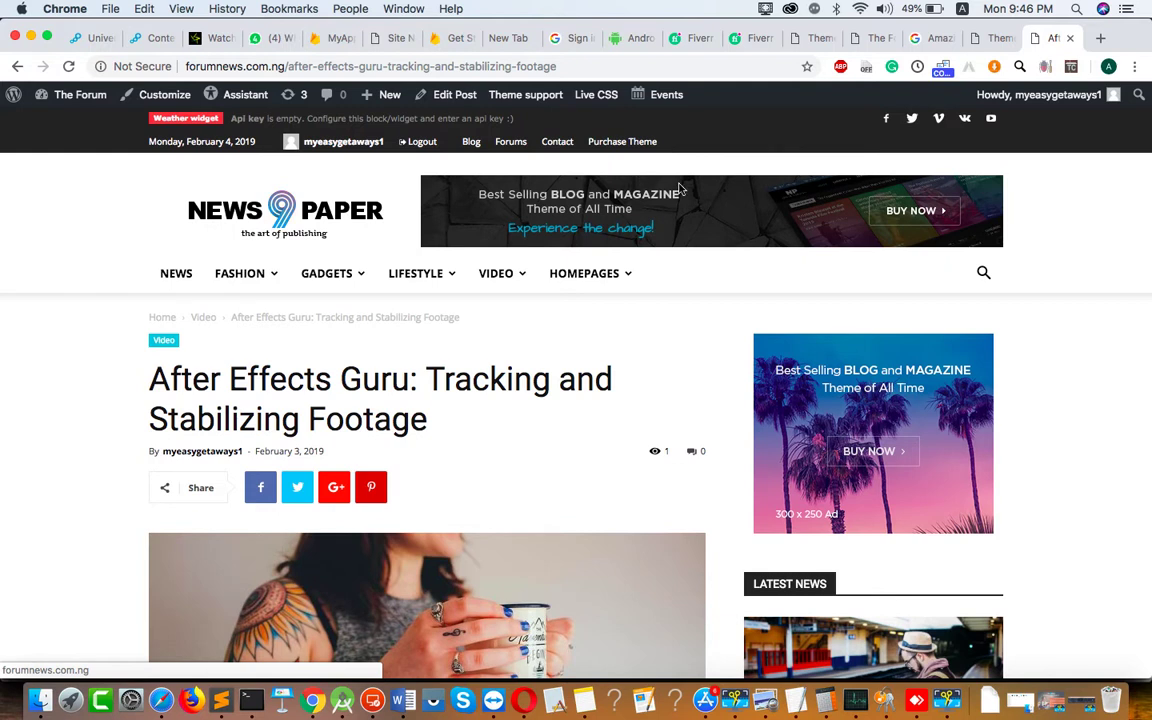
click(990, 38)
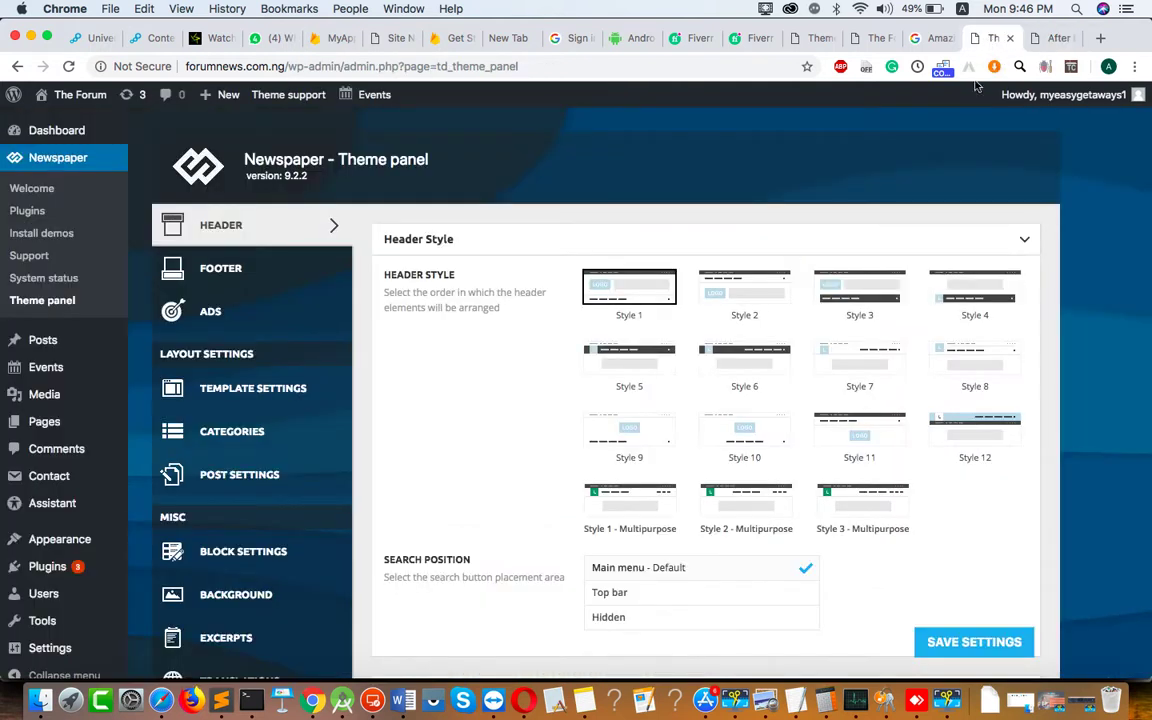
click(858, 372)
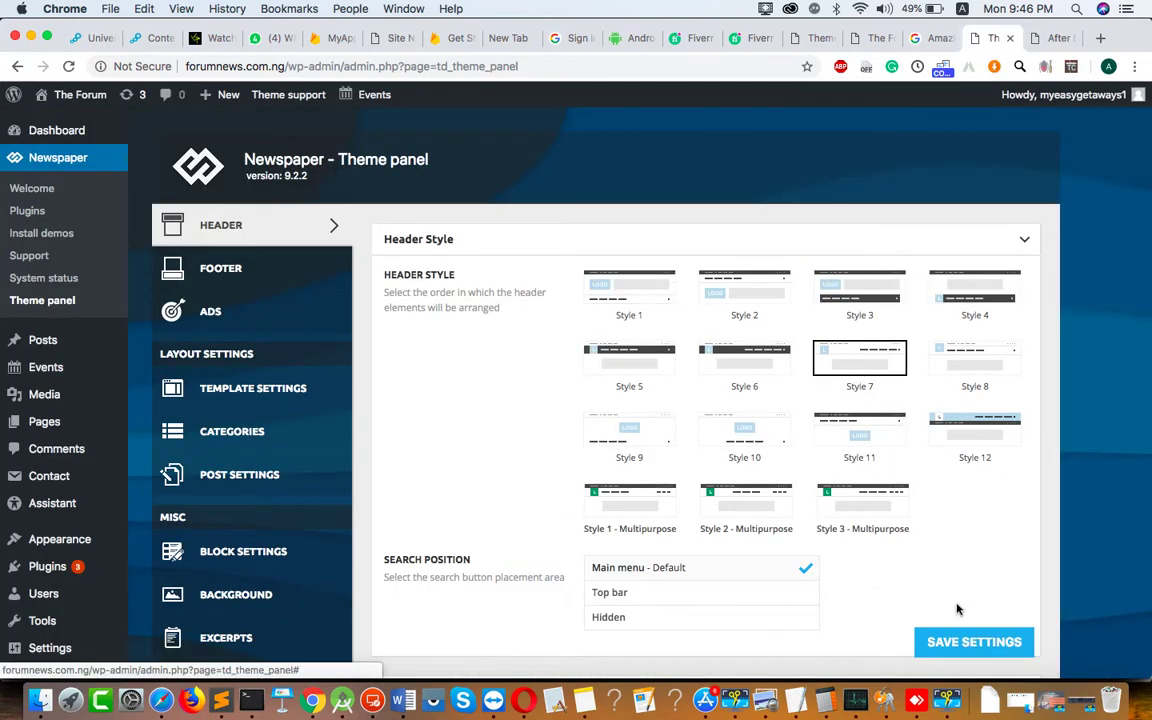
click(960, 643)
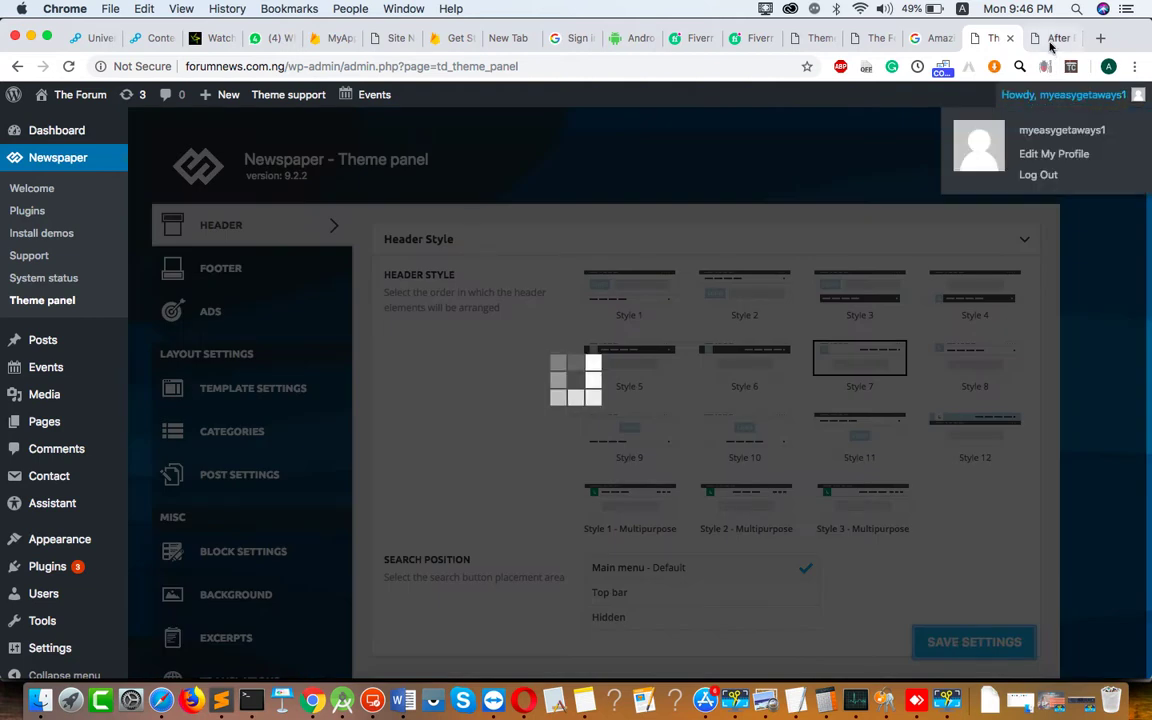
click(1050, 42)
click(68, 66)
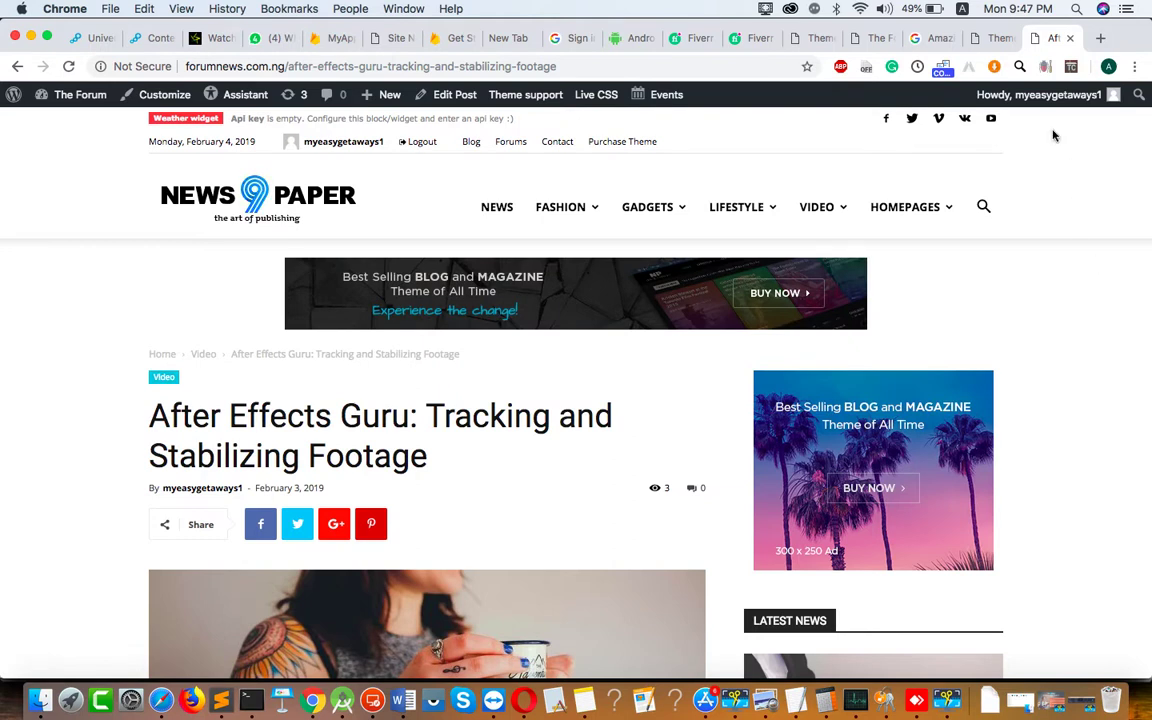
Set the header back to Style 1 and save the settings
click(1000, 40)
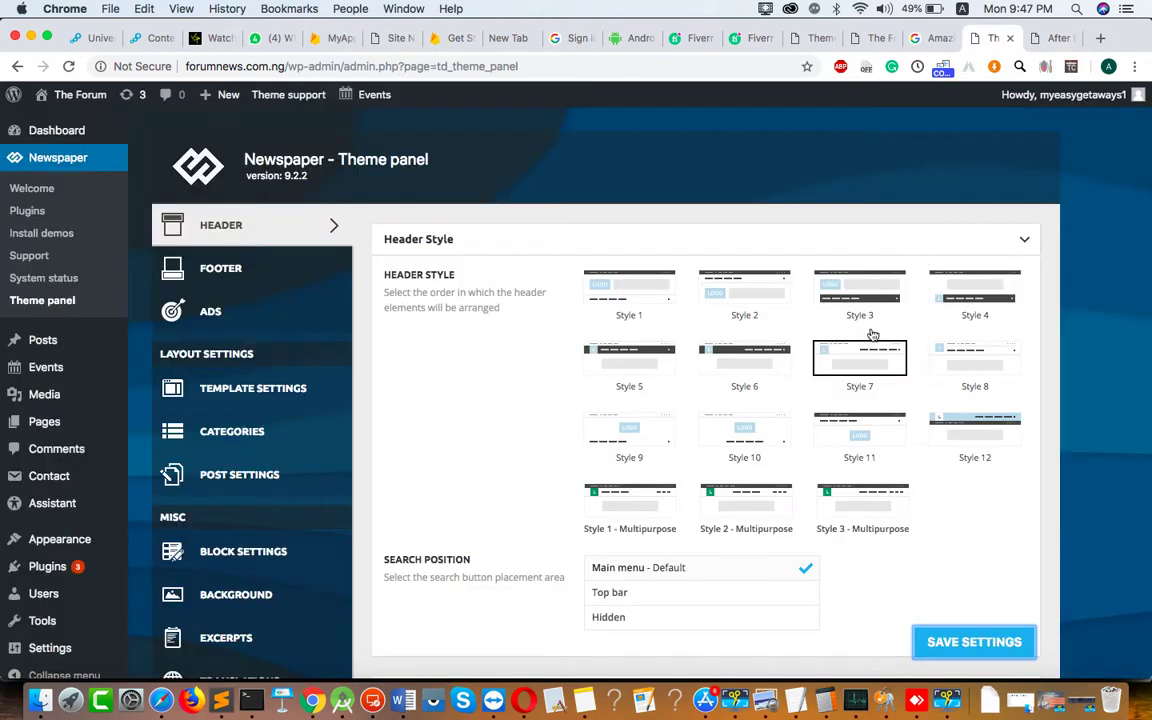
click(638, 297)
click(980, 641)
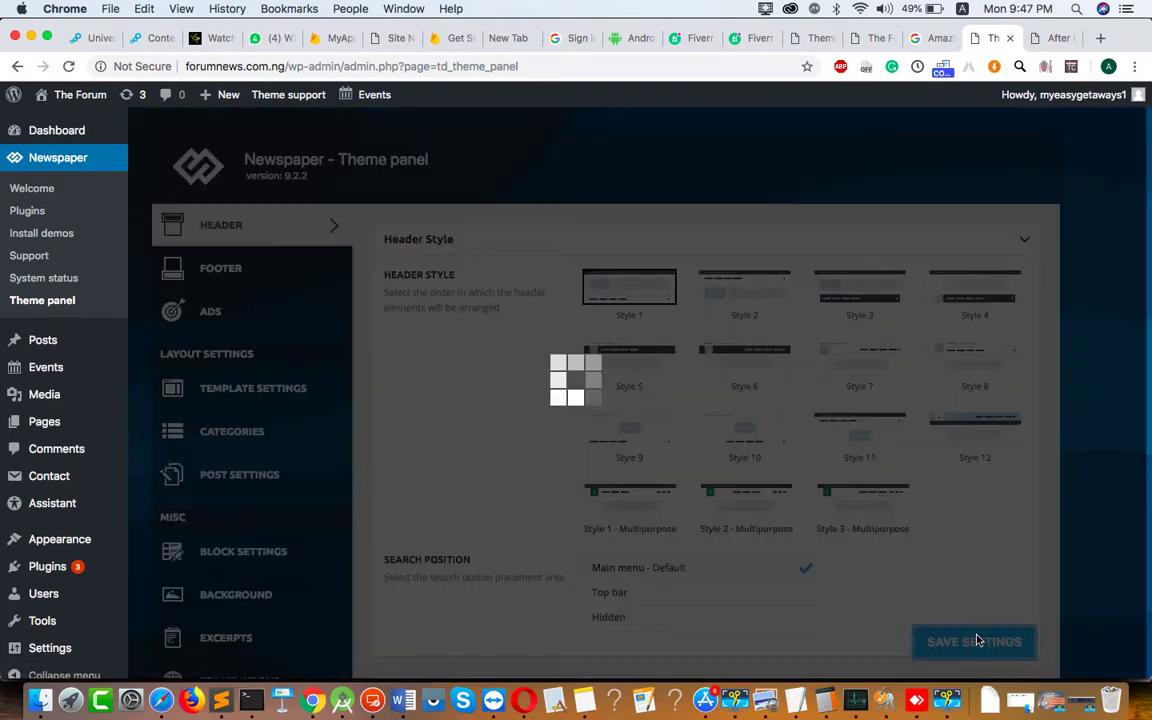